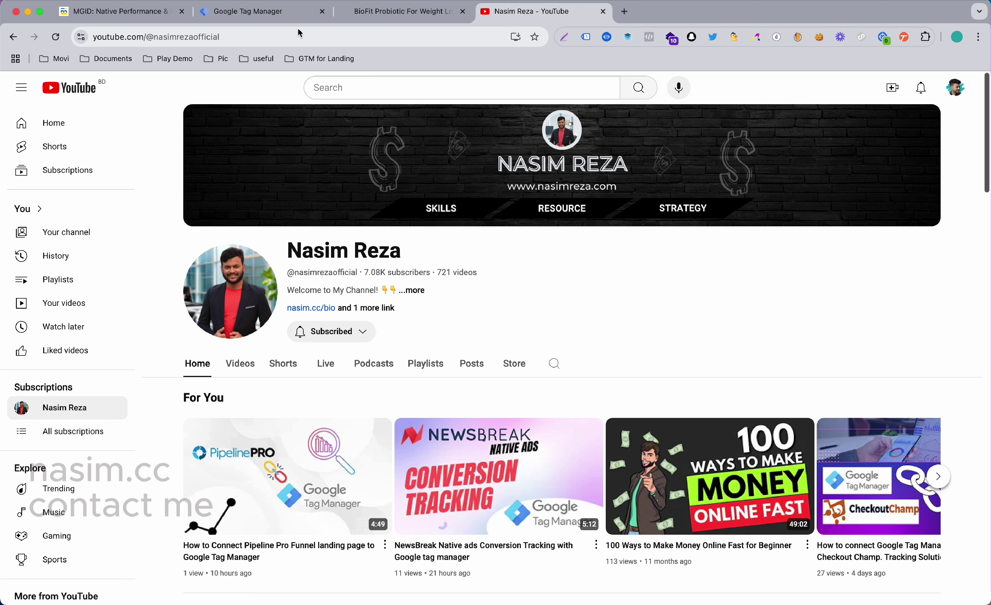
# Step: Bring up the empty Tags list of the onesixs.com/mitoboost-9010 container in Google Tag Manager
pyautogui.click(272, 11)
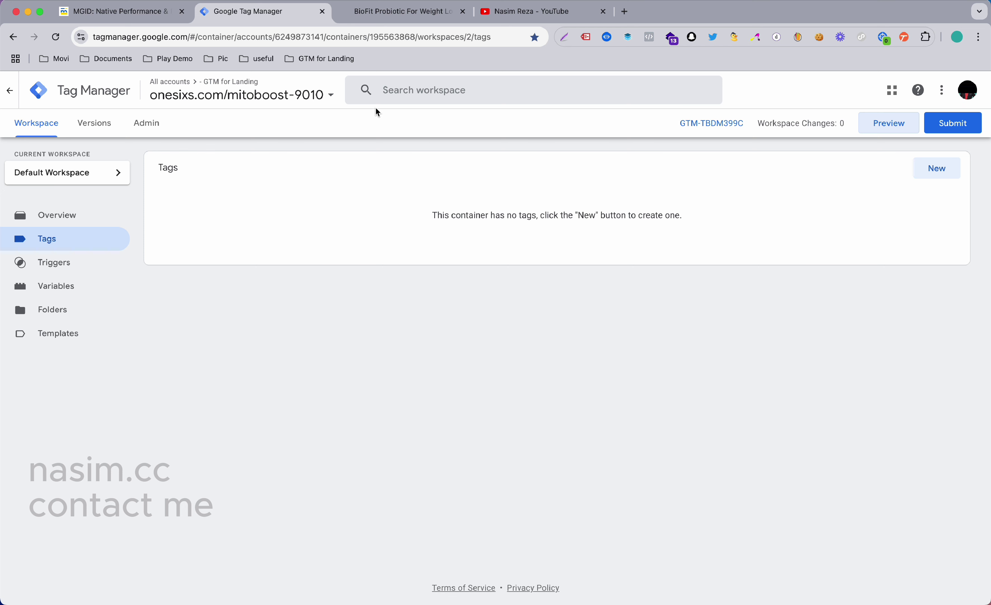
# Step: Open the MitoBoost landing page and test its green 'add to cart' button
pyautogui.click(407, 20)
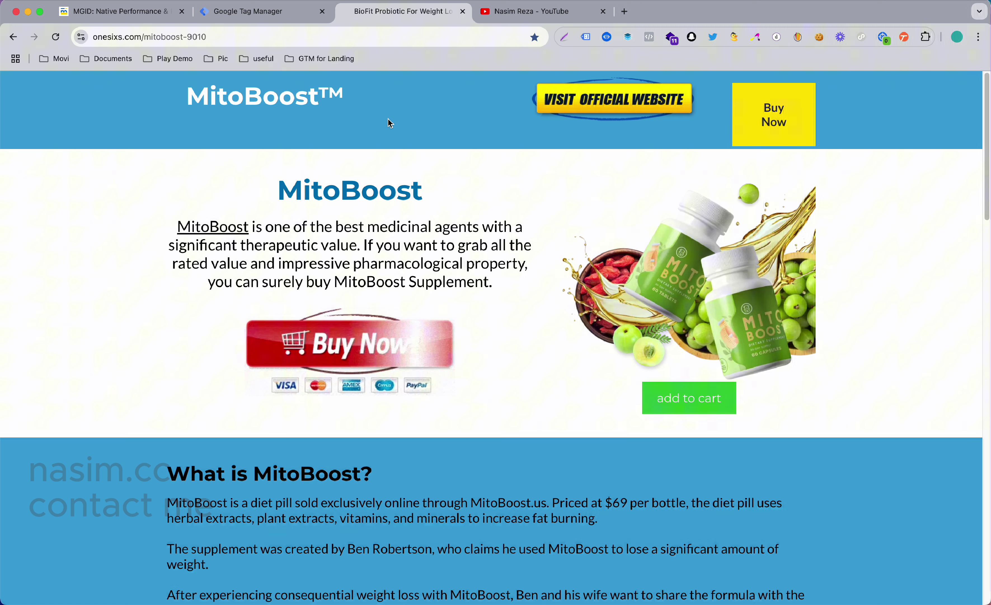
pyautogui.scroll(-5, 387, 278)
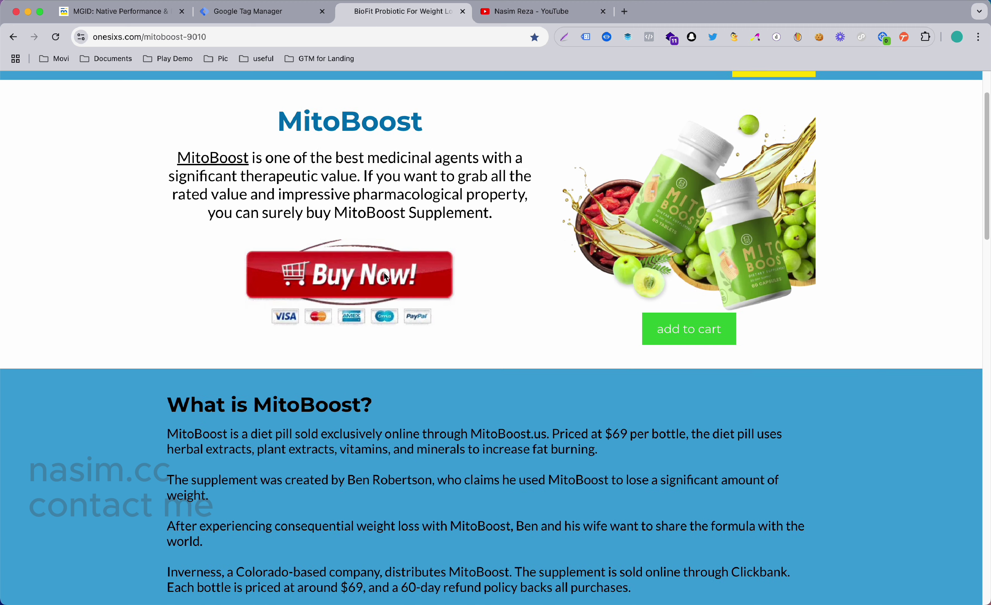
pyautogui.click(707, 321)
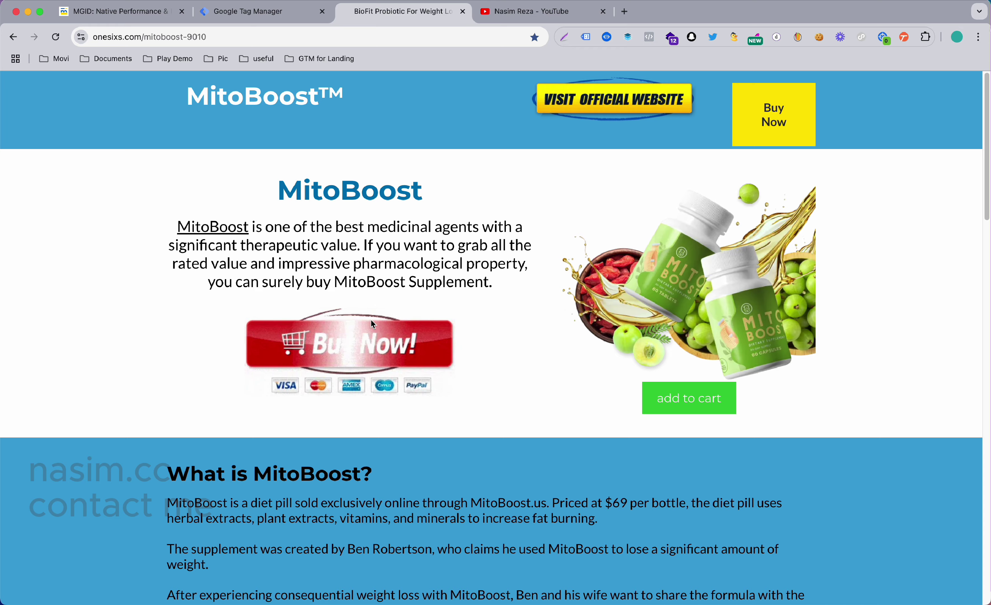
pyautogui.scroll(-15, 779, 135)
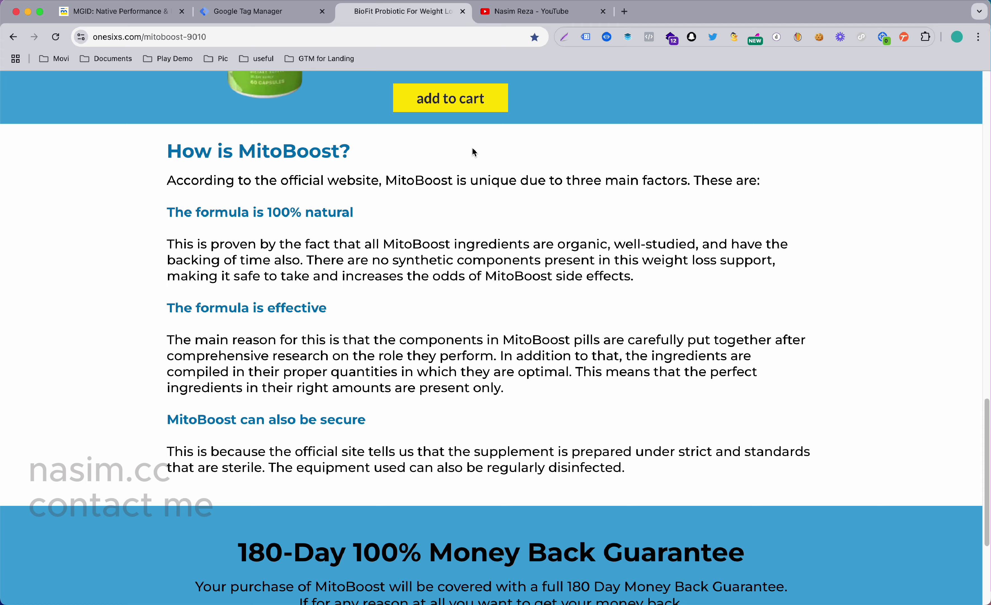
pyautogui.scroll(-2, 473, 149)
pyautogui.scroll(-4, 474, 152)
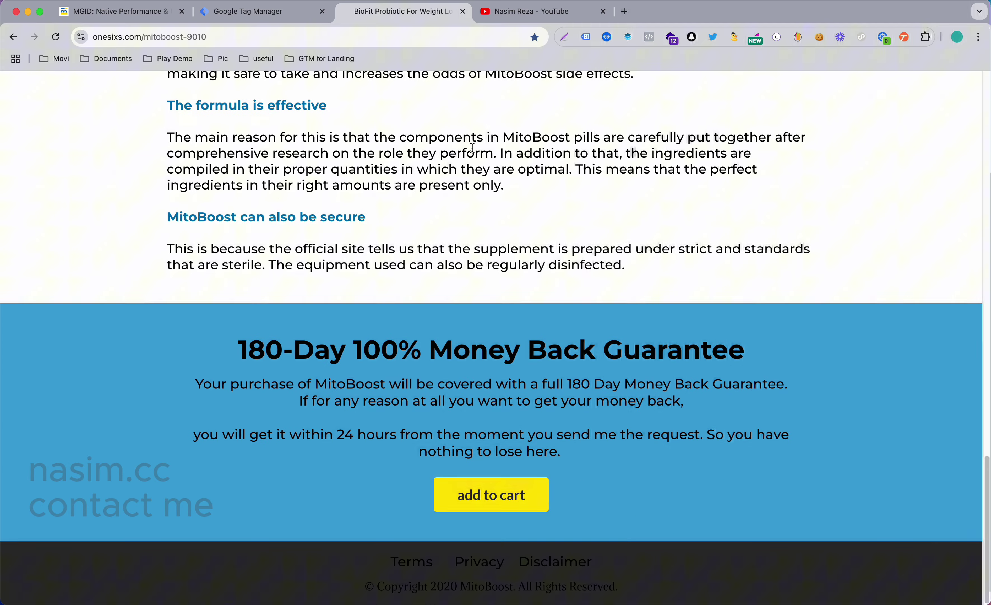
pyautogui.scroll(7, 473, 149)
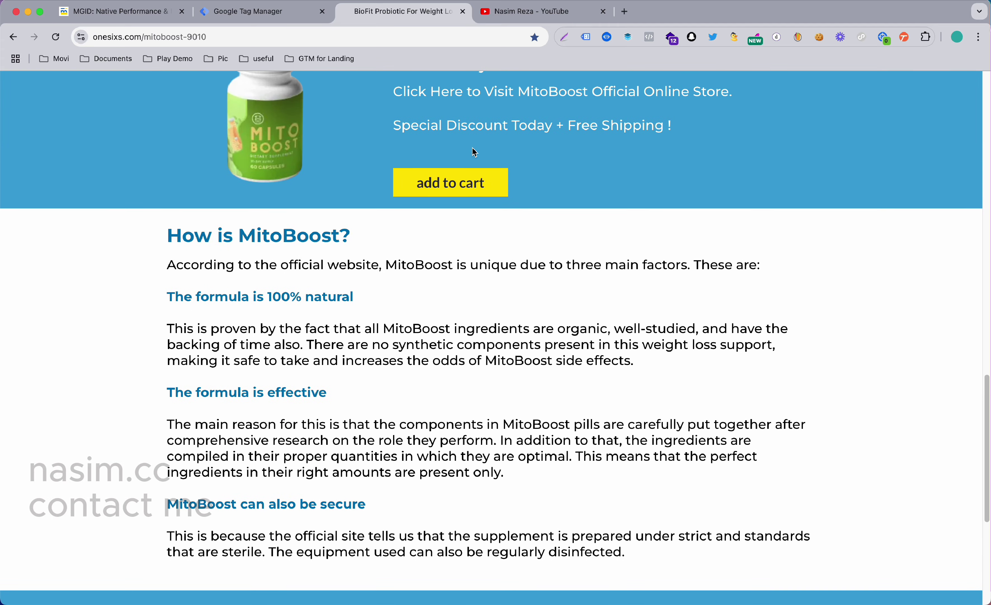
pyautogui.scroll(10, 473, 149)
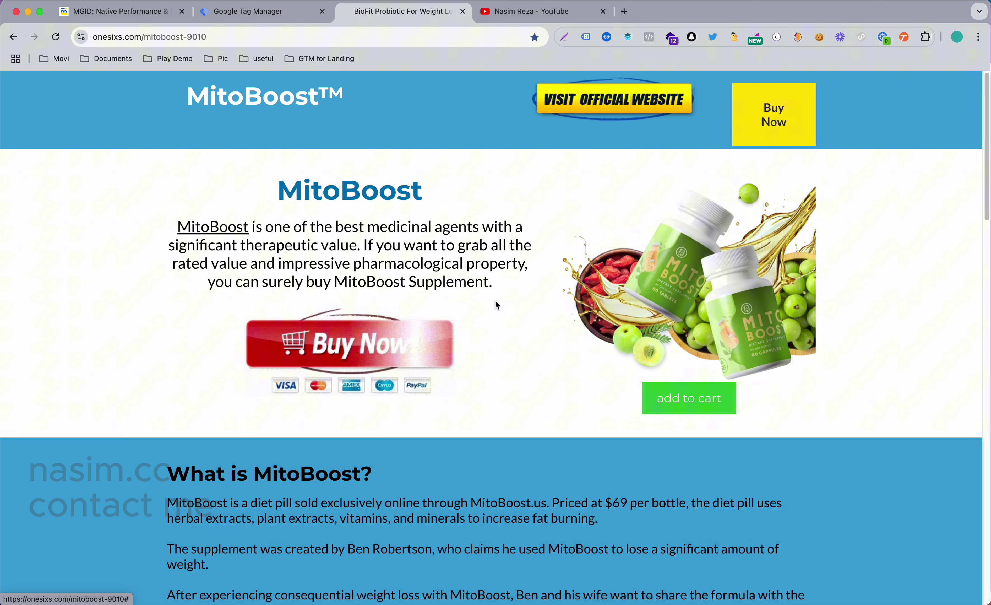
# Step: Launch GTM Preview and connect Tag Assistant to onesixs.com/mitoboost-9010 in debug mode
pyautogui.click(289, 18)
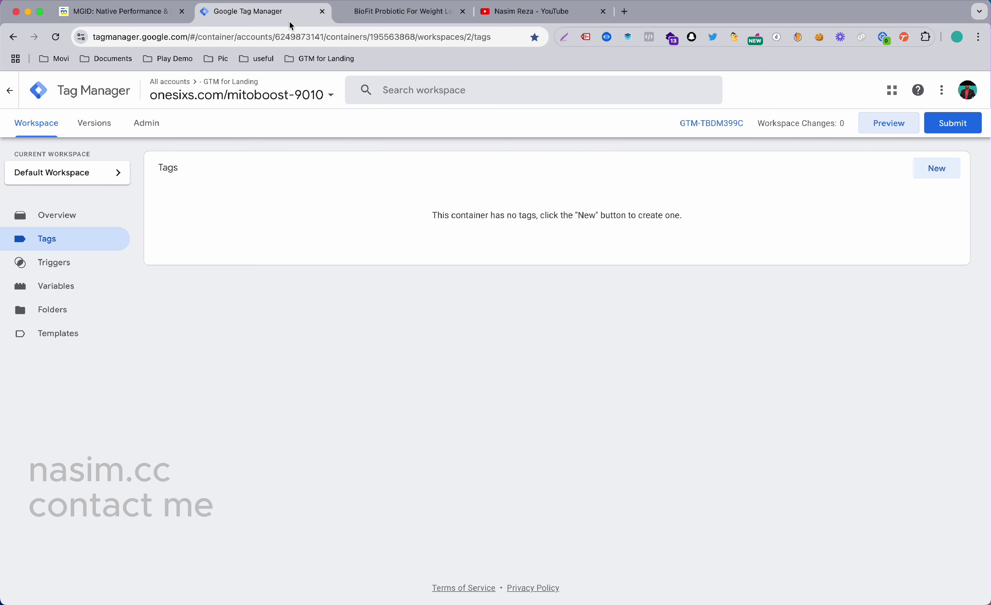
pyautogui.click(879, 131)
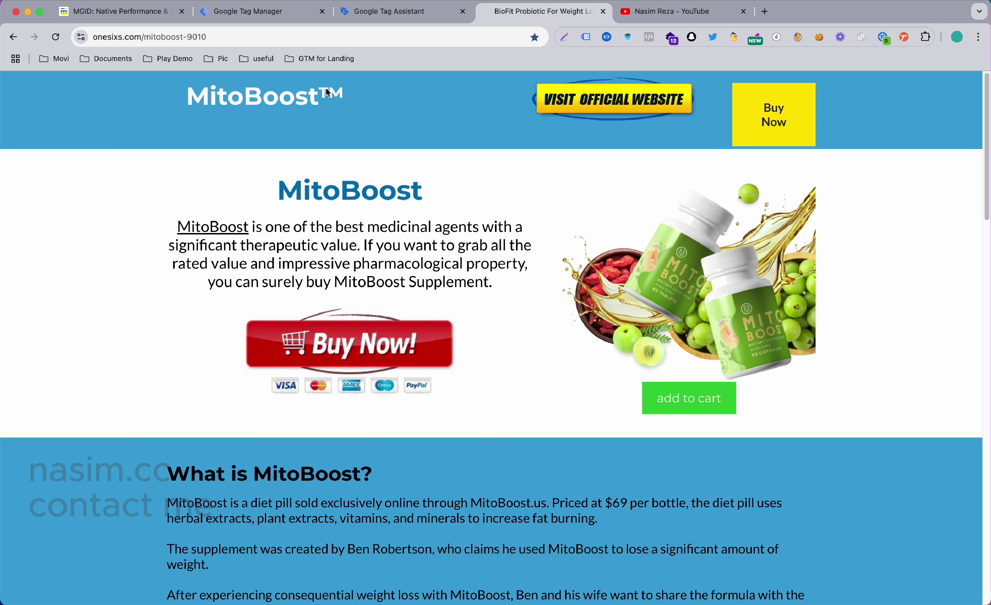
pyautogui.scroll(-5, 458, 280)
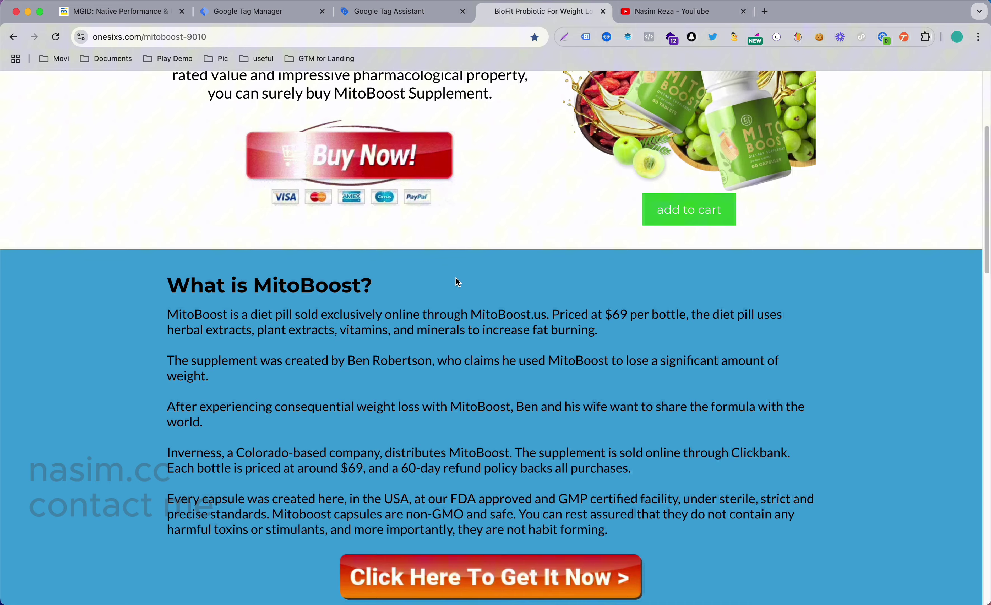
pyautogui.scroll(5, 458, 282)
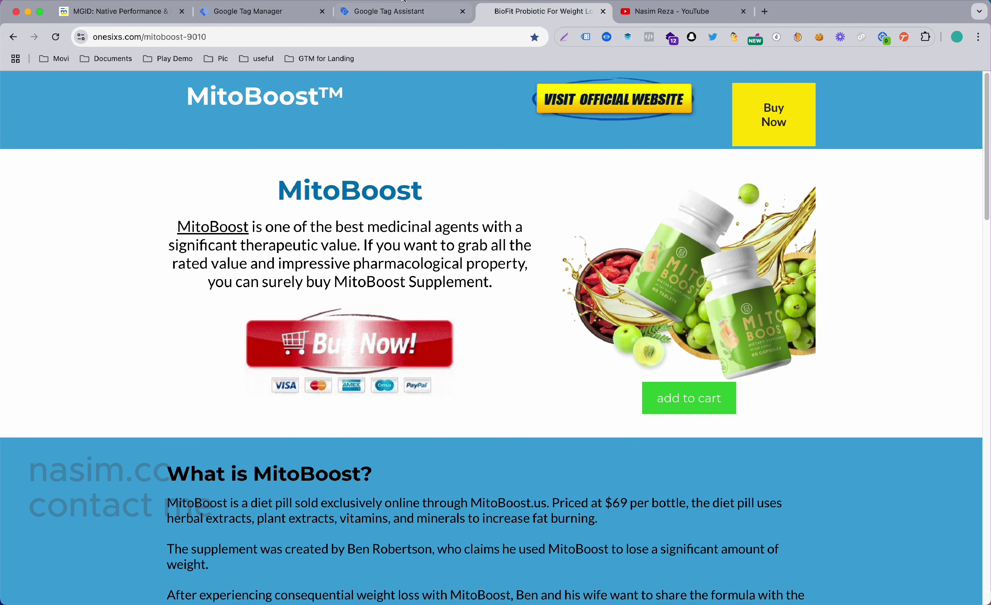
pyautogui.click(401, 13)
pyautogui.click(481, 352)
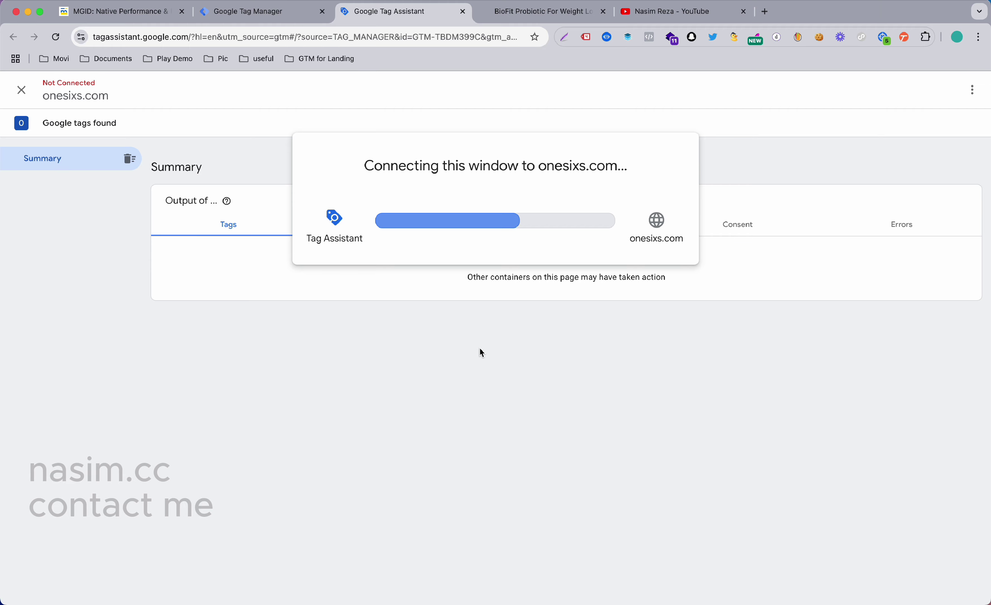
# Step: Dismiss the Connected! confirmation to reach the Tag Assistant summary
pyautogui.scroll(-10, 481, 352)
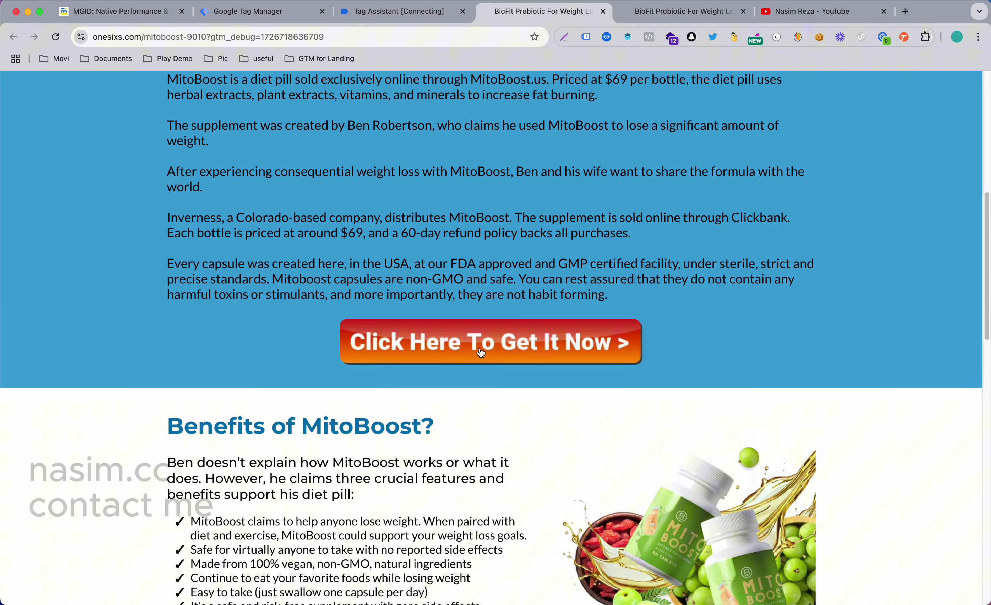
pyautogui.click(430, 11)
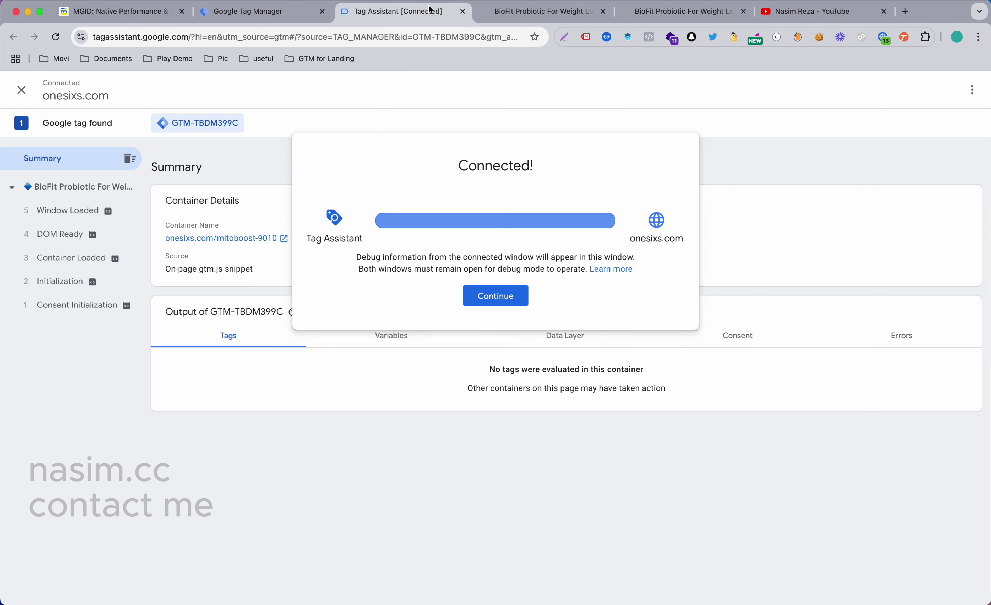
pyautogui.click(477, 290)
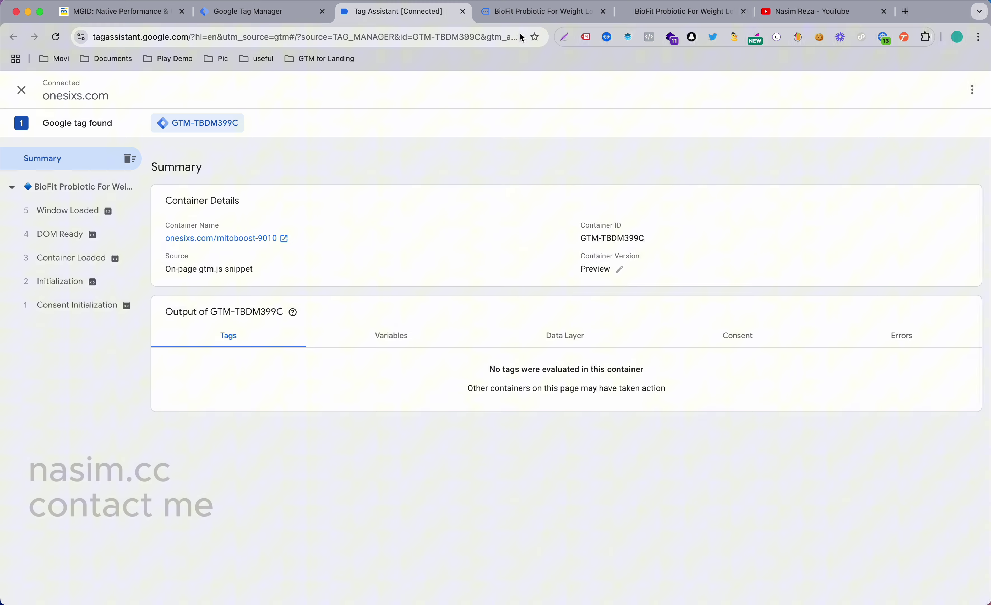
# Step: Check the debug-enabled MitoBoost landing page
pyautogui.click(536, 12)
pyautogui.scroll(-3, 500, 353)
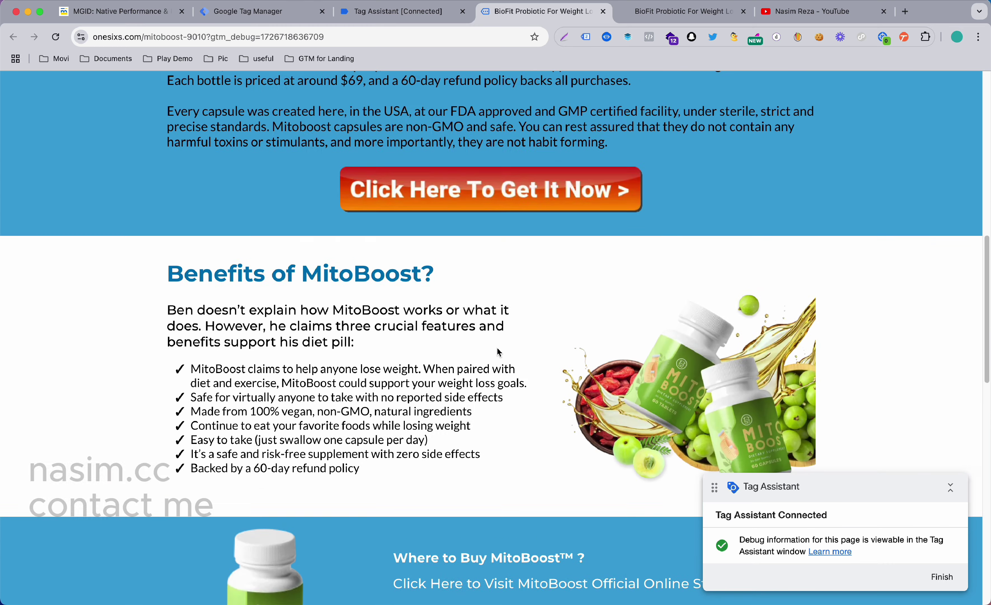
pyautogui.scroll(15, 499, 353)
pyautogui.scroll(-3, 498, 353)
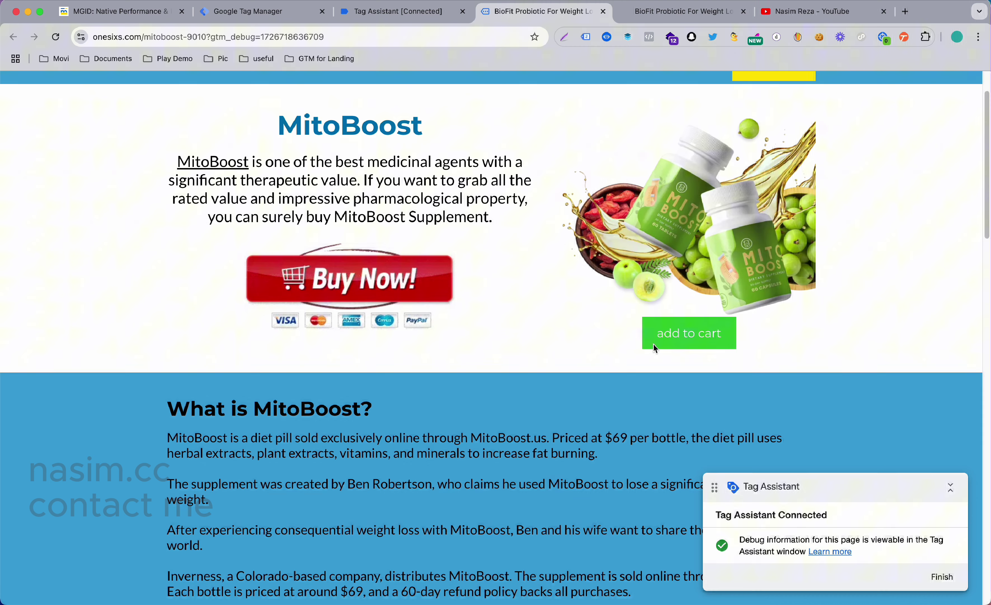
pyautogui.scroll(2, 666, 336)
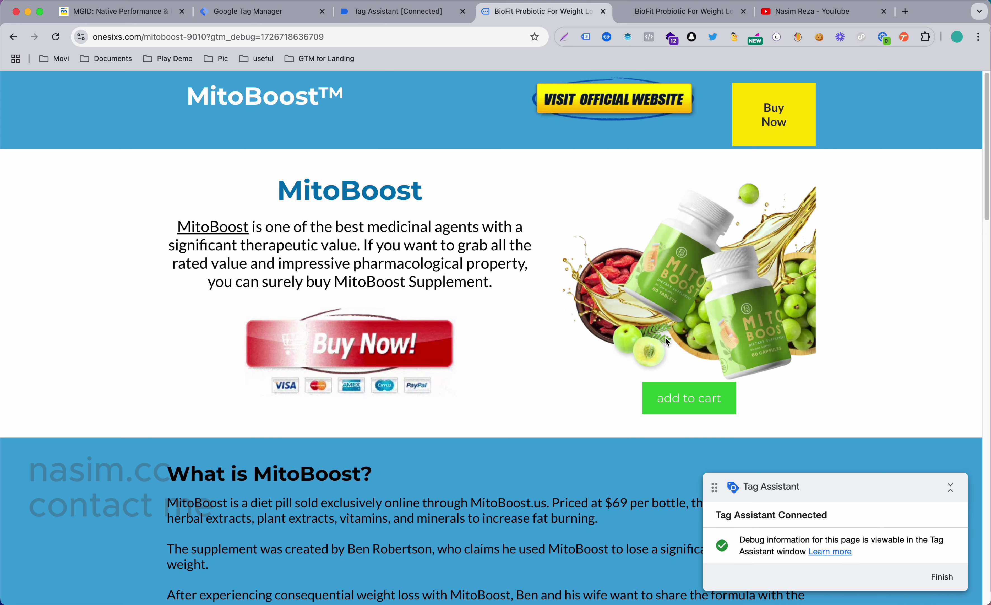
# Step: Review the container summary with no tags evaluated, then return to Tag Manager
pyautogui.click(416, 12)
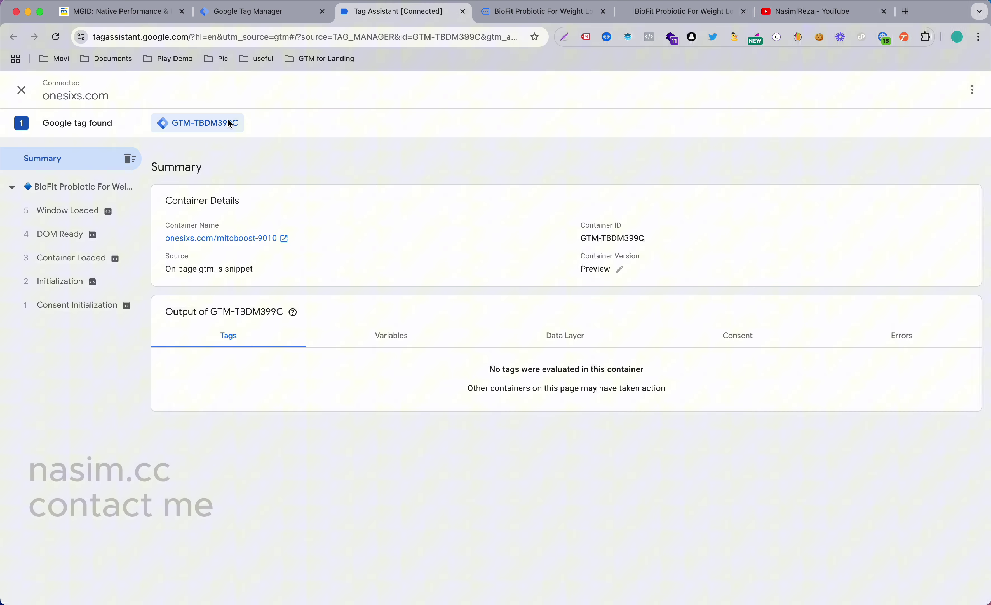
pyautogui.click(529, 12)
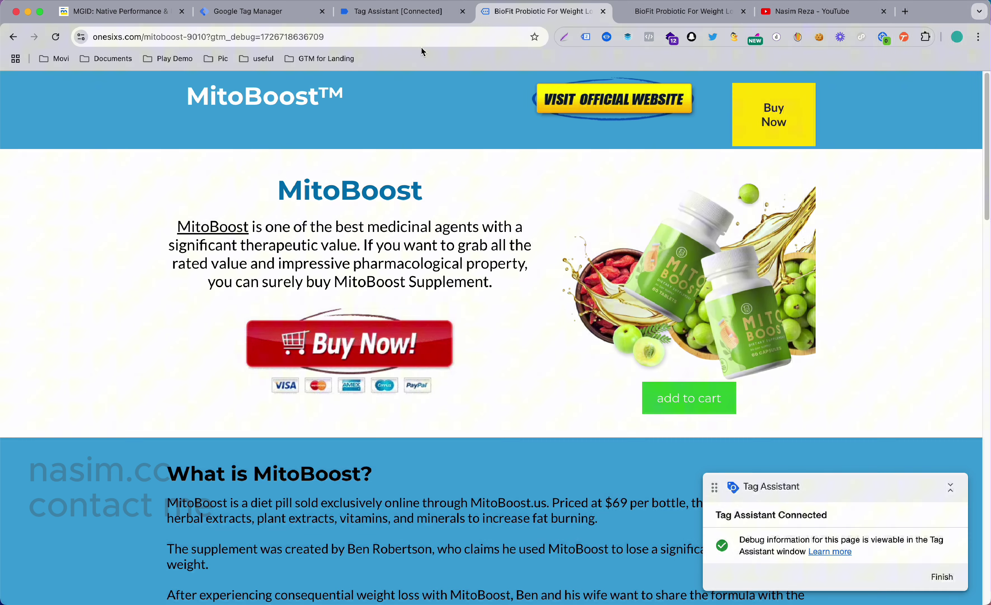
pyautogui.click(433, 20)
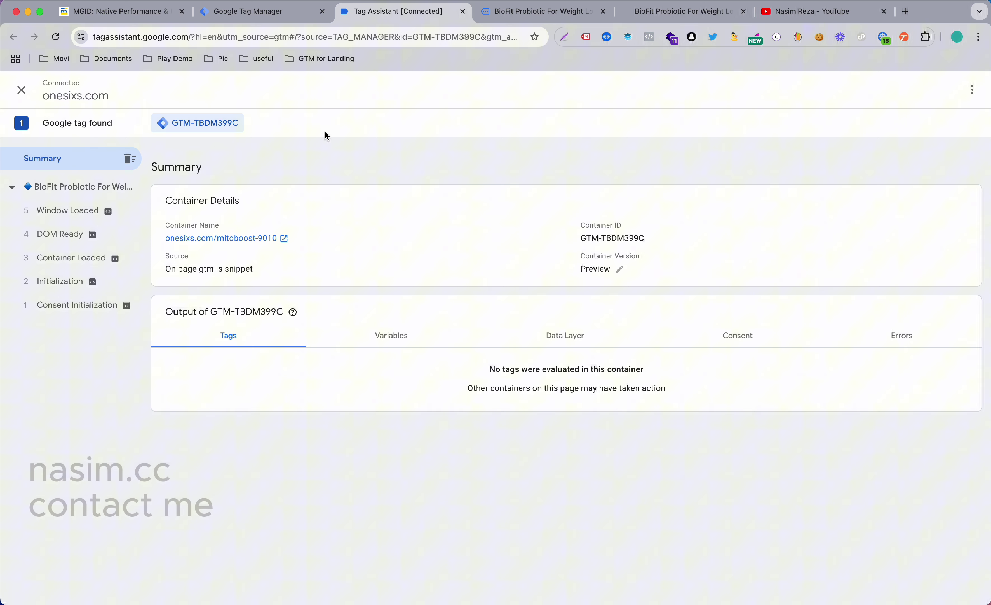
pyautogui.click(292, 16)
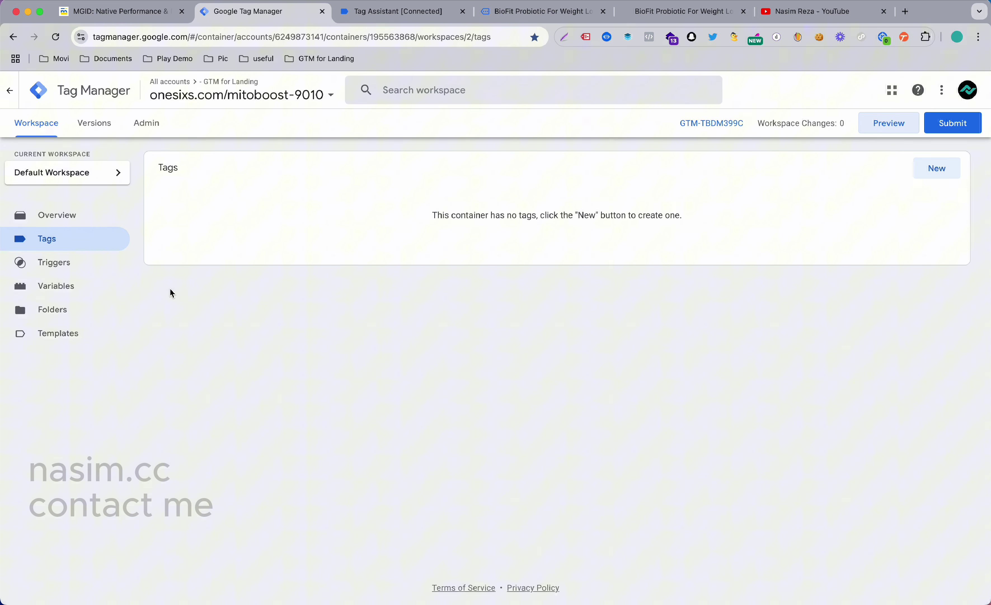
# Step: Enable the Click Element, Classes, ID, Target, URL and Click Text built-in variables
pyautogui.click(79, 288)
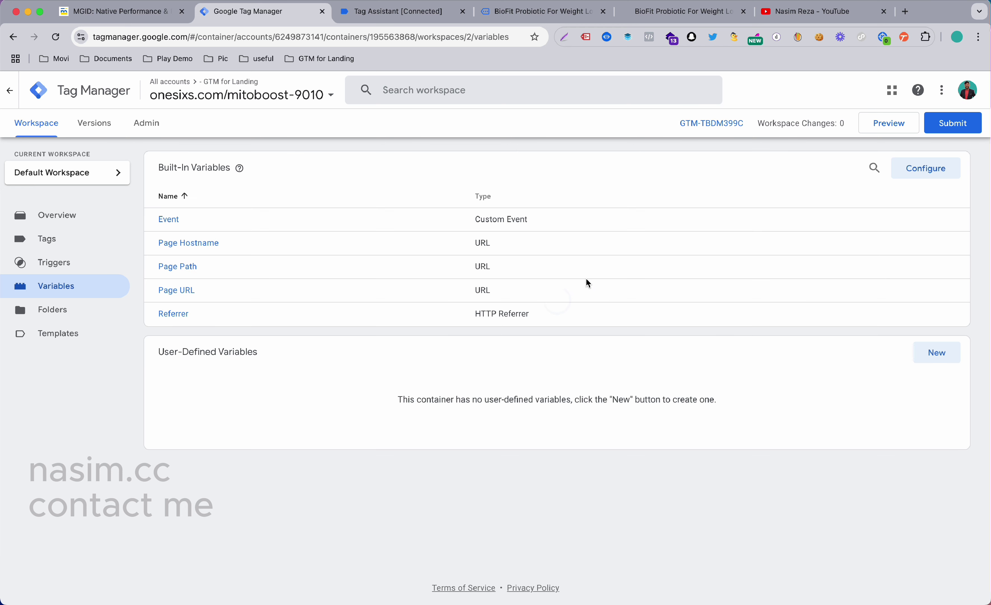
pyautogui.click(921, 174)
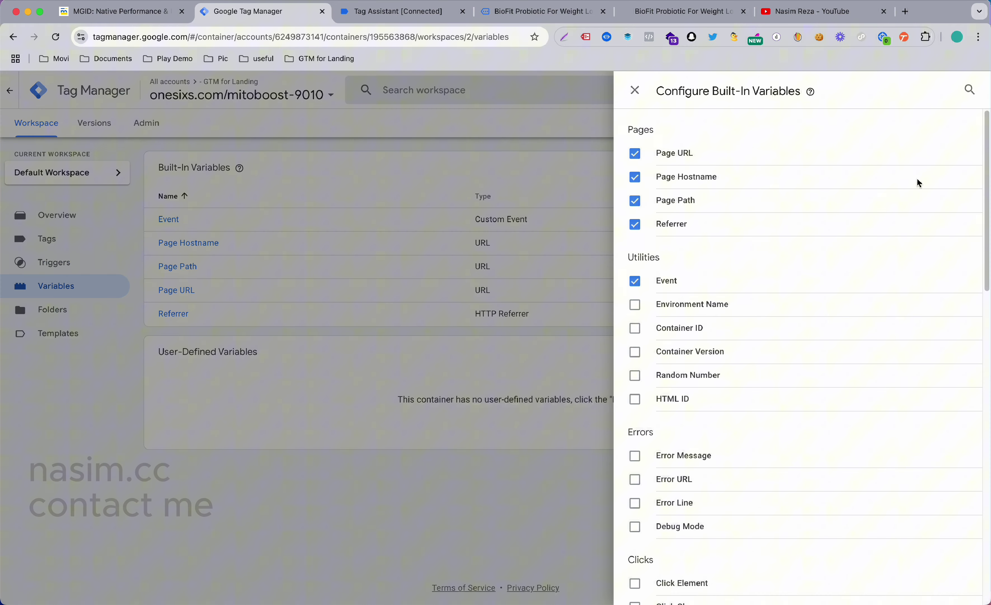
pyautogui.scroll(-5, 775, 359)
pyautogui.scroll(-3, 774, 359)
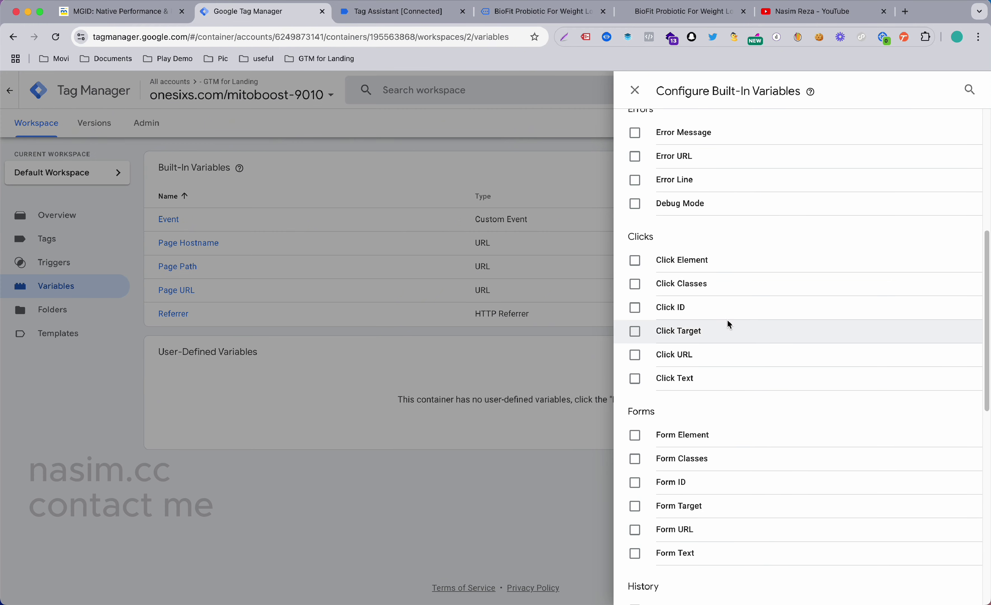
pyautogui.click(639, 260)
pyautogui.click(638, 285)
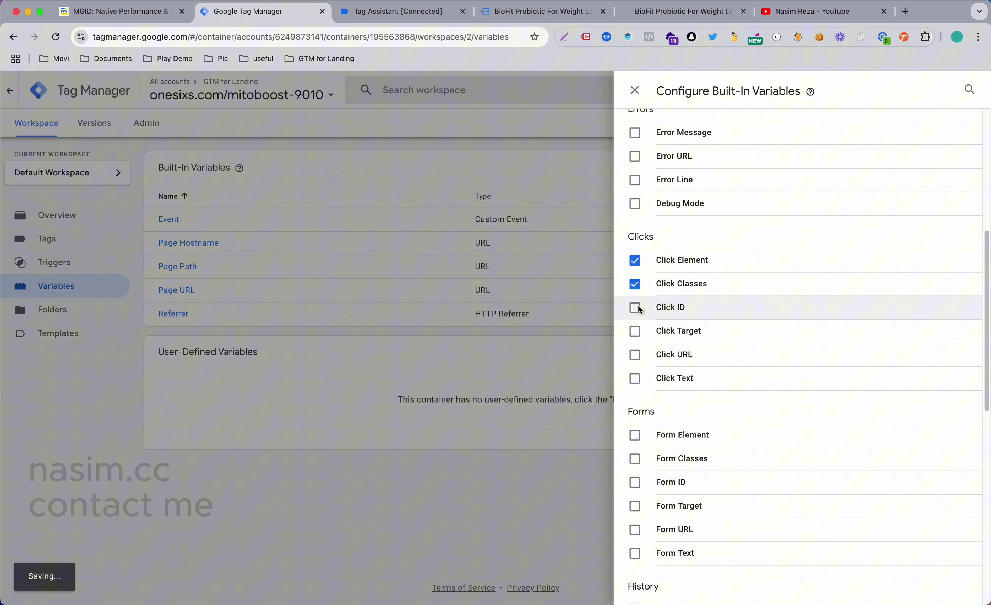
pyautogui.click(638, 308)
pyautogui.click(638, 332)
pyautogui.click(637, 355)
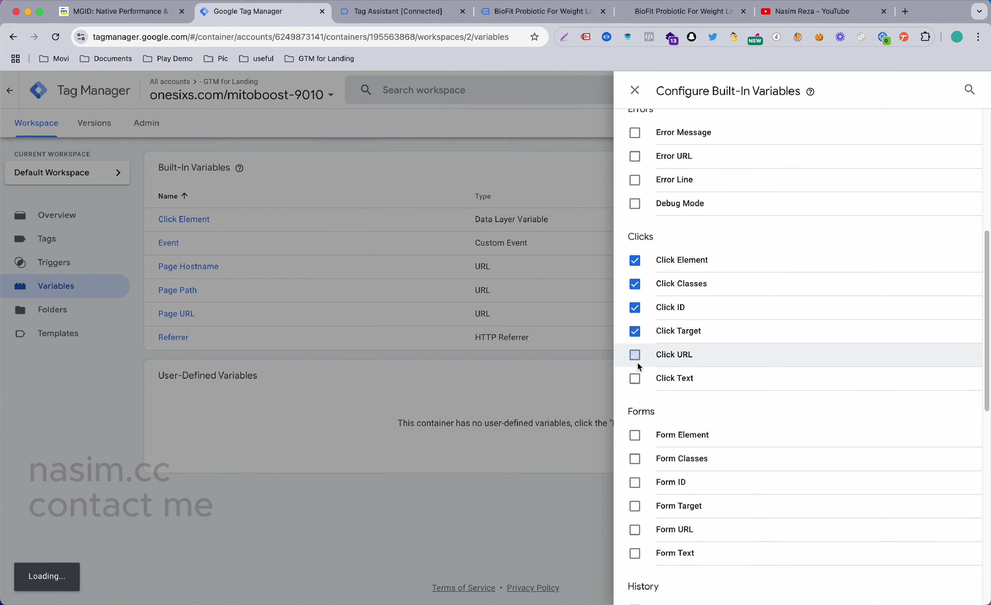
pyautogui.click(636, 377)
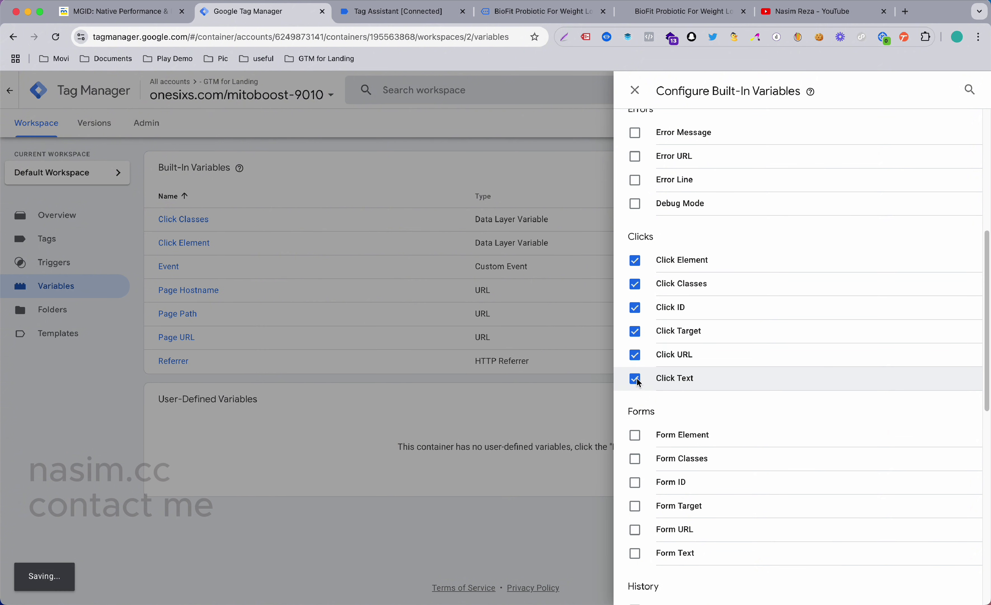
pyautogui.click(479, 280)
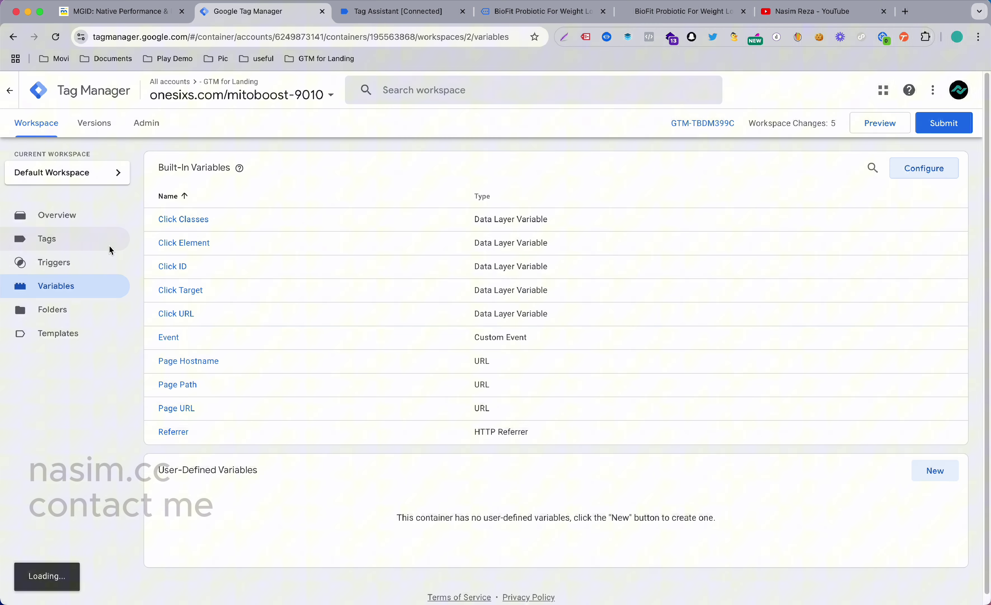
# Step: Start a fresh preview on onesixs.com and click the page's 'add to cart' buttons twice
pyautogui.click(864, 123)
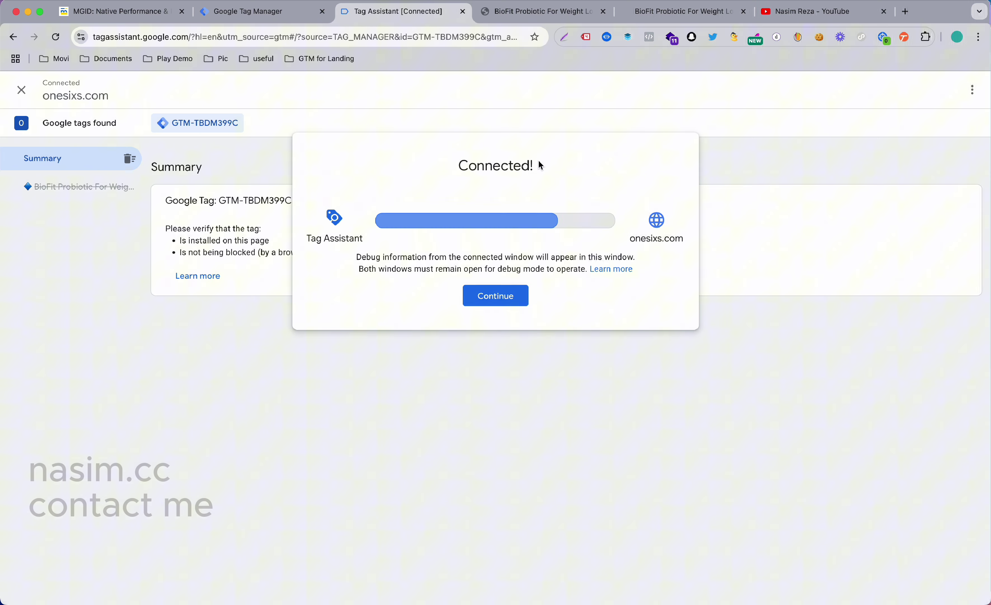
pyautogui.click(496, 296)
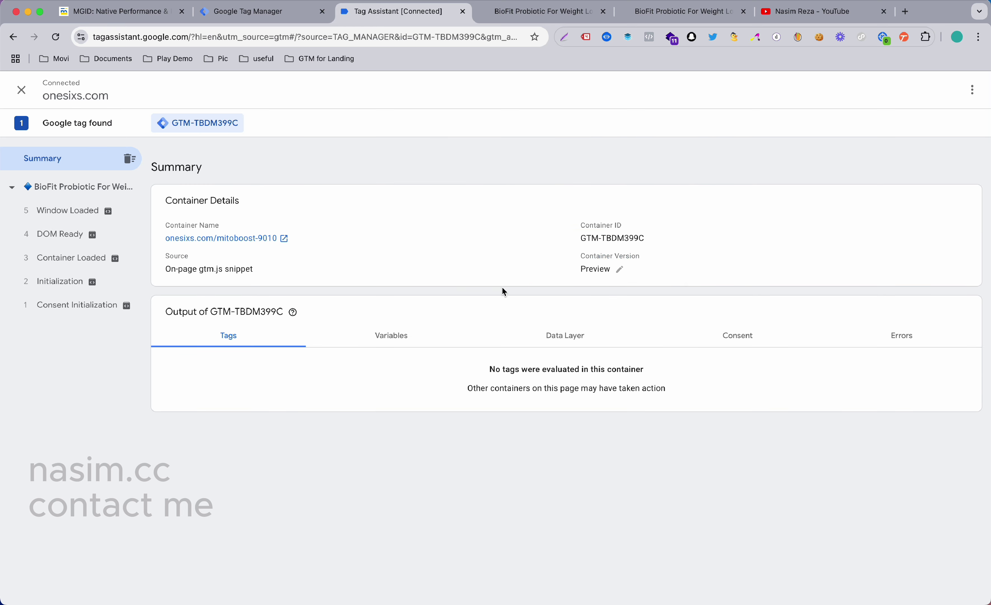
pyautogui.click(501, 12)
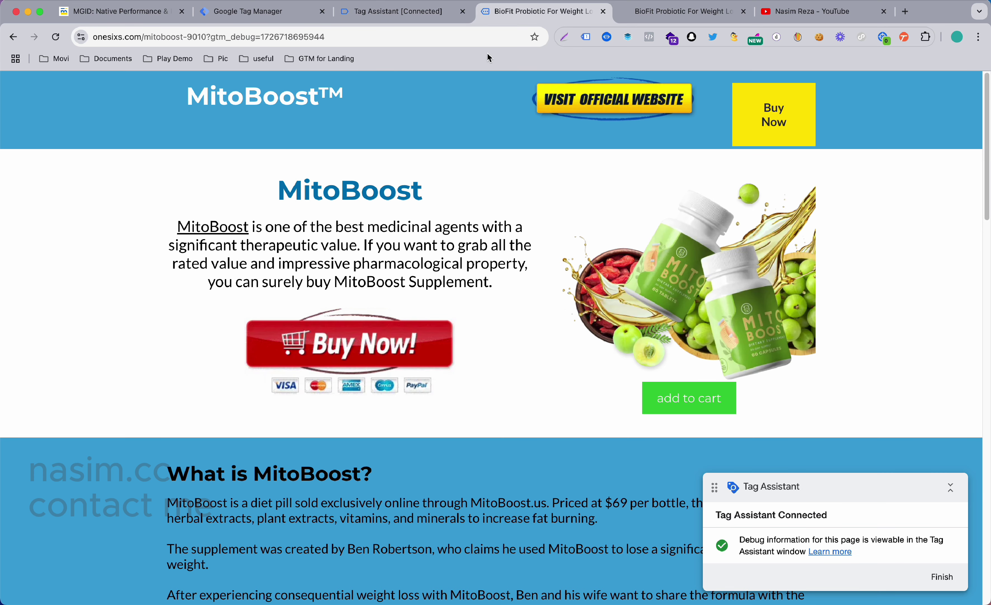
pyautogui.click(676, 396)
pyautogui.scroll(-5, 675, 394)
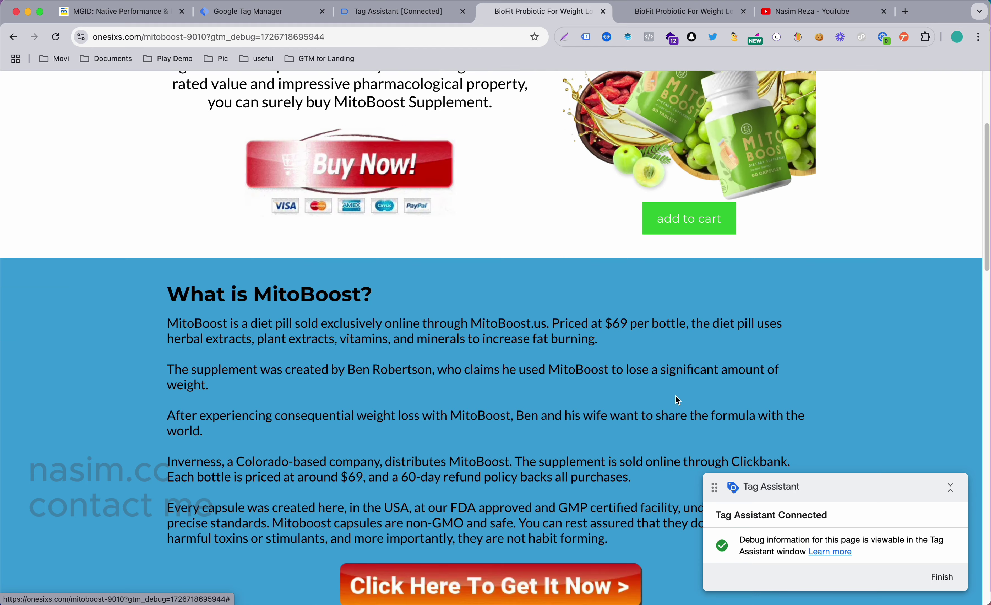
pyautogui.click(699, 163)
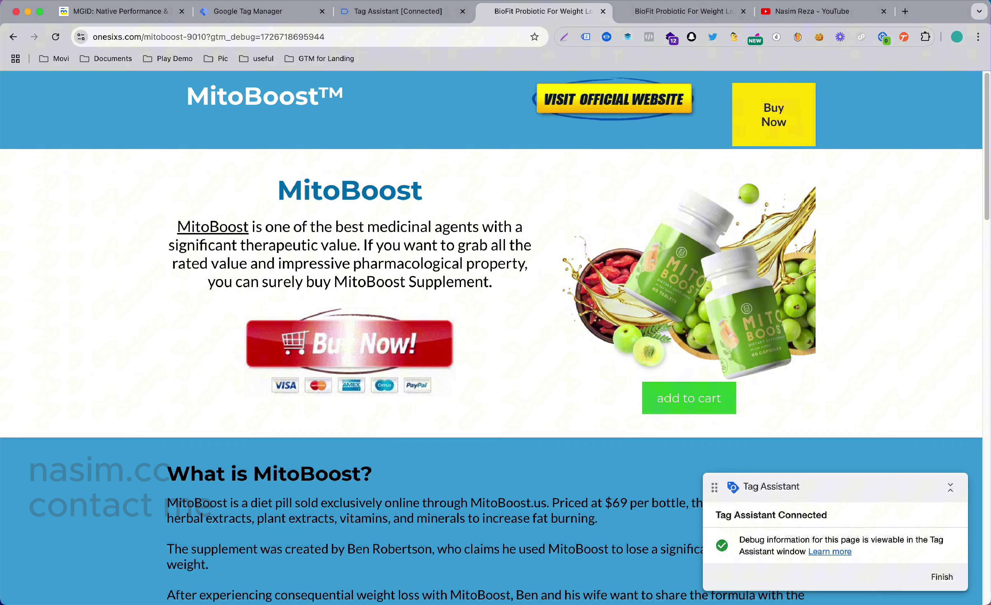
pyautogui.click(389, 11)
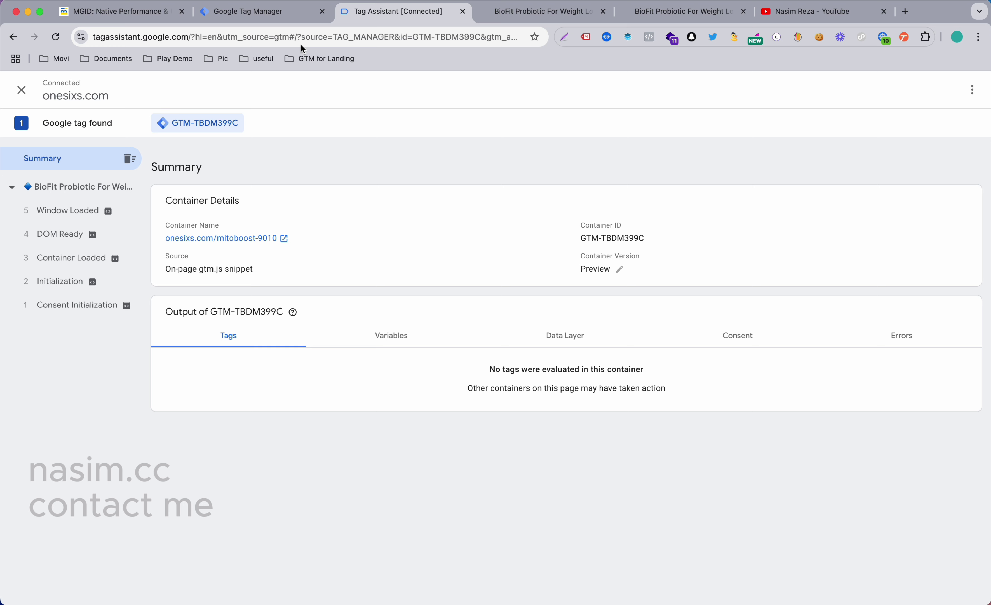
# Step: Create a Click - All Elements trigger firing on all clicks, saved as 'All Elements'
pyautogui.click(277, 18)
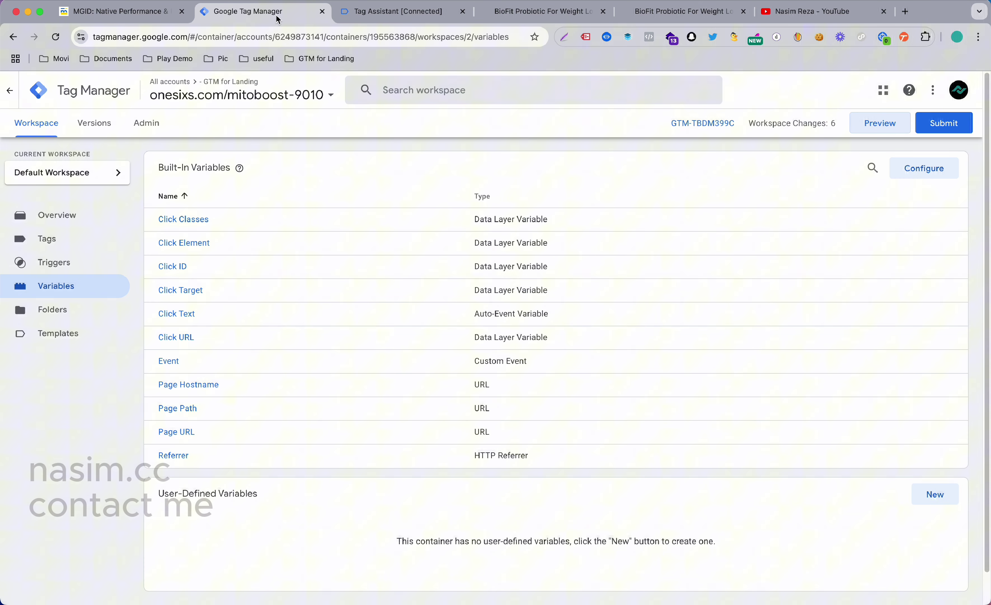
pyautogui.click(70, 272)
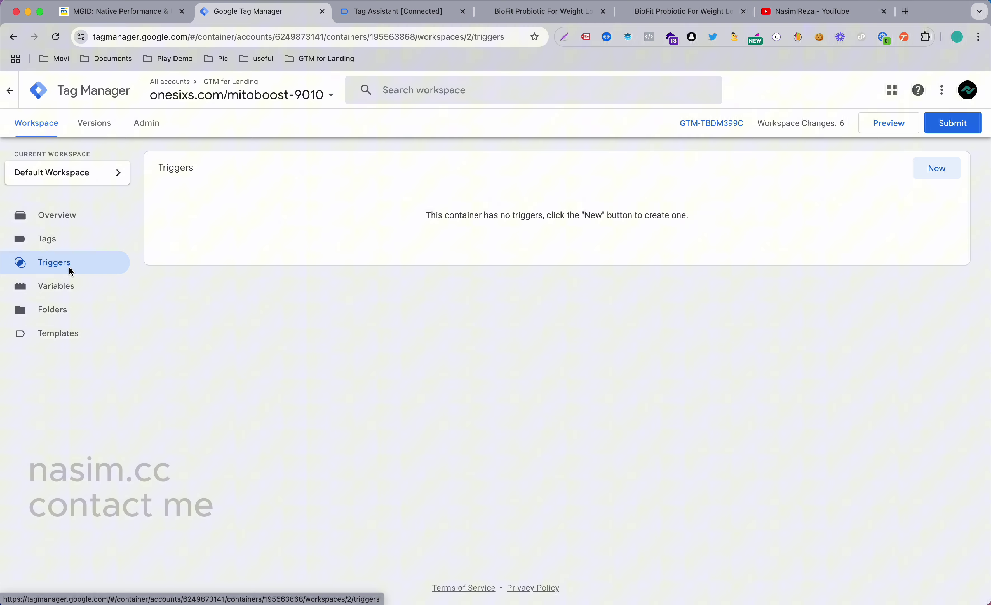
pyautogui.click(948, 179)
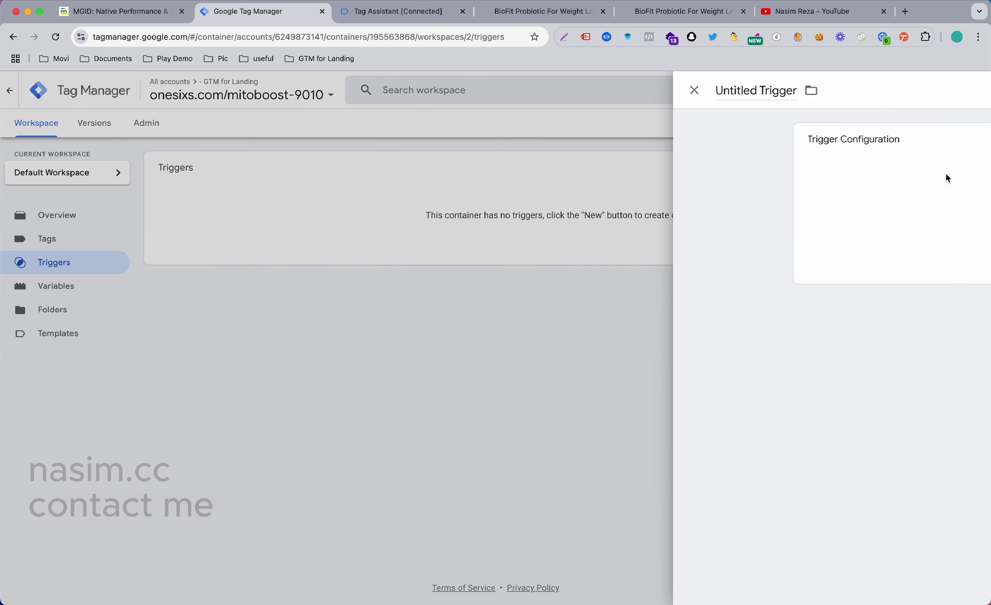
pyautogui.click(692, 201)
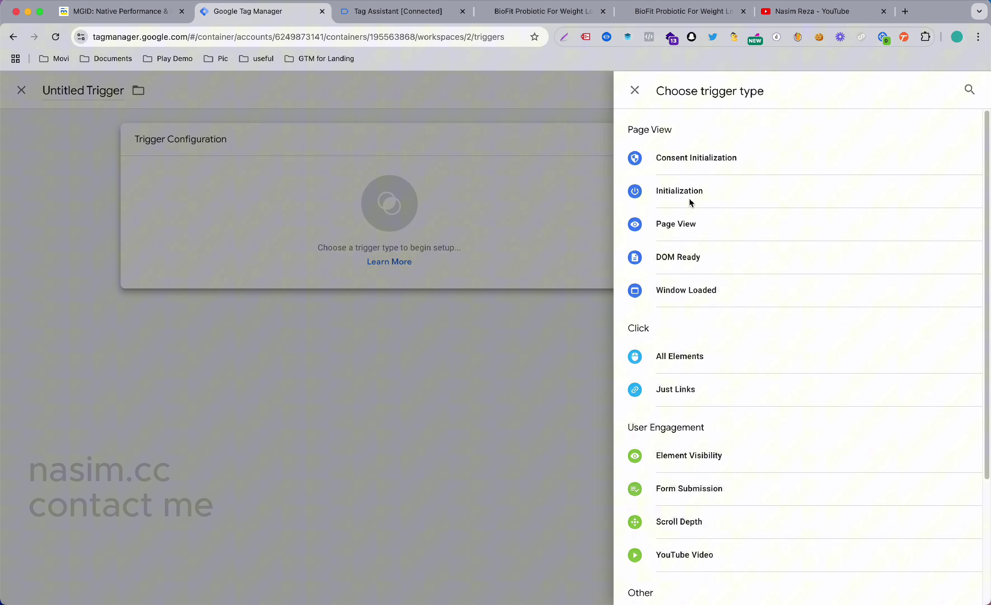
pyautogui.scroll(-1, 689, 198)
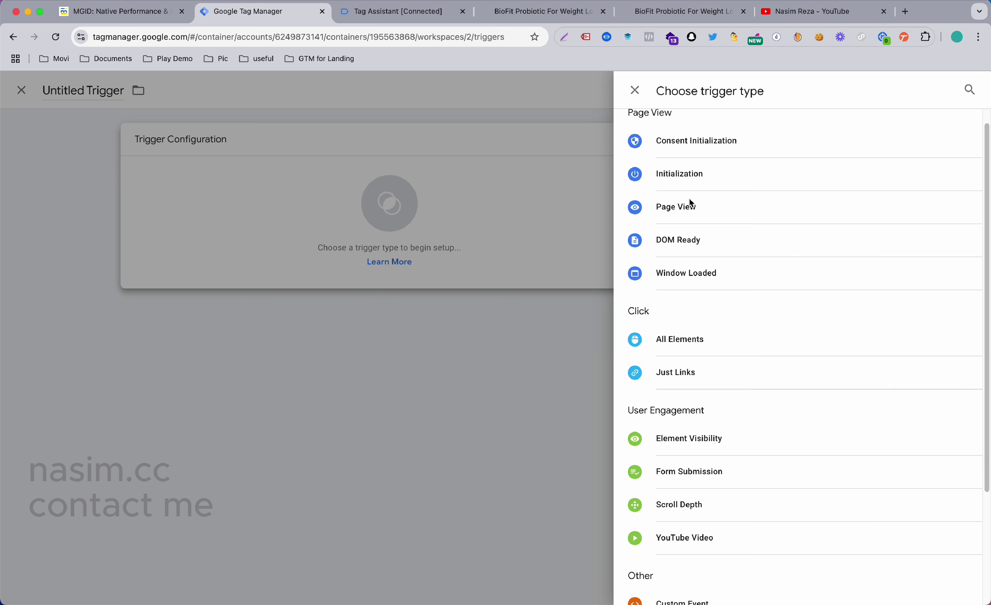
pyautogui.click(680, 337)
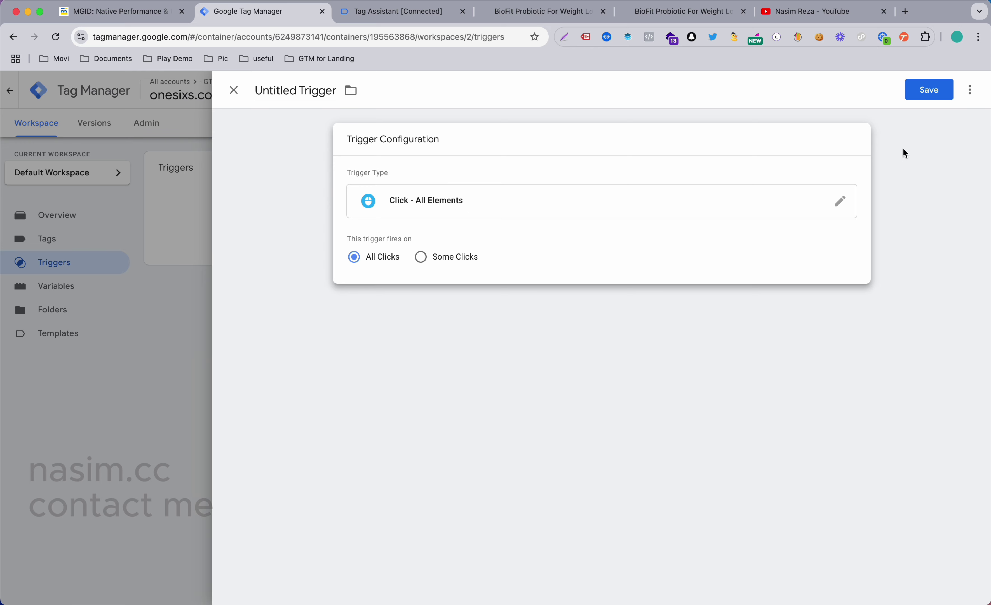
pyautogui.click(932, 102)
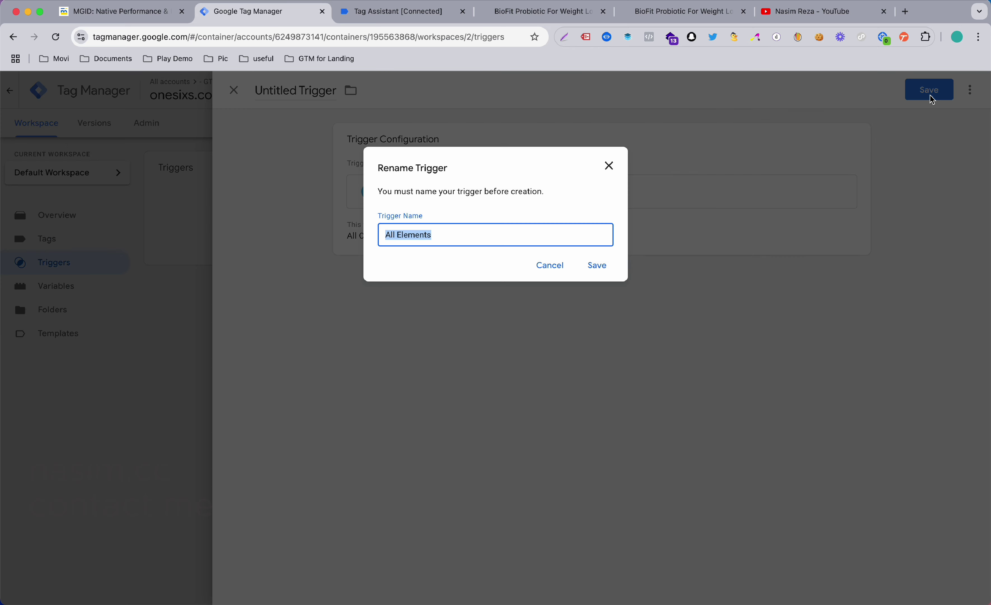
pyautogui.click(599, 268)
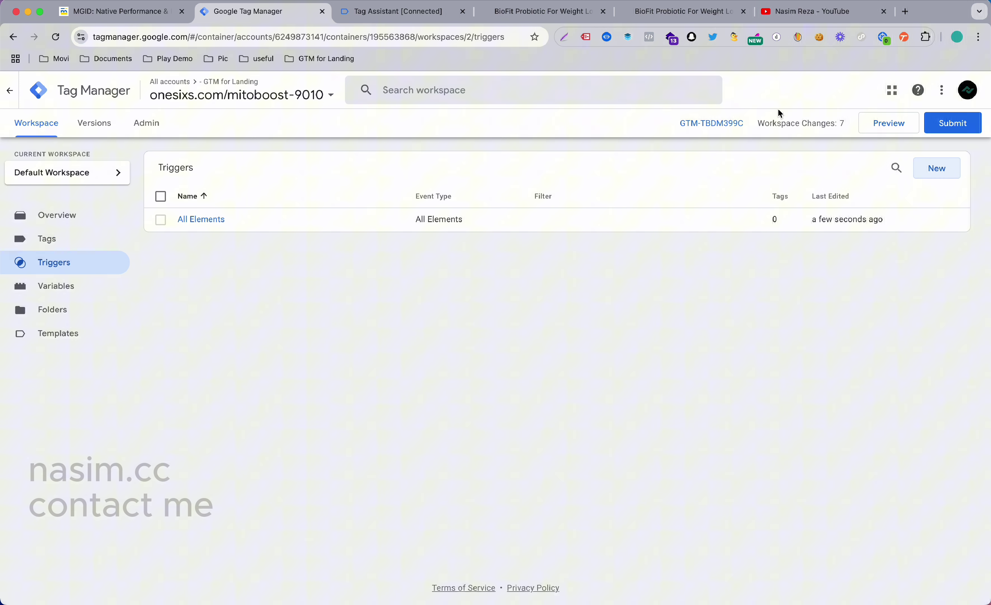
# Step: Relaunch the preview with the new trigger and show the MitoBoost page in debug mode
pyautogui.click(880, 114)
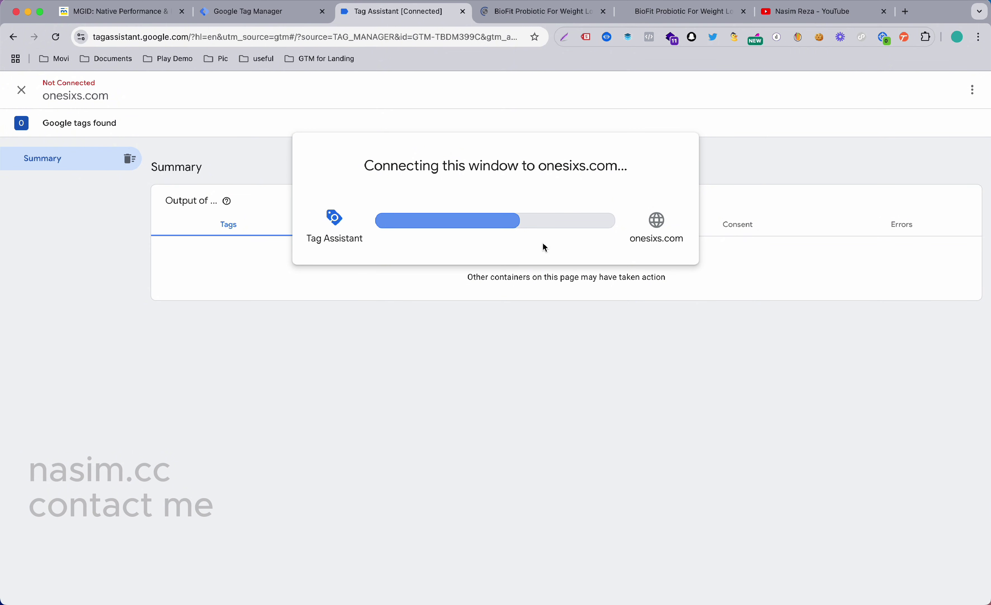
pyautogui.click(489, 296)
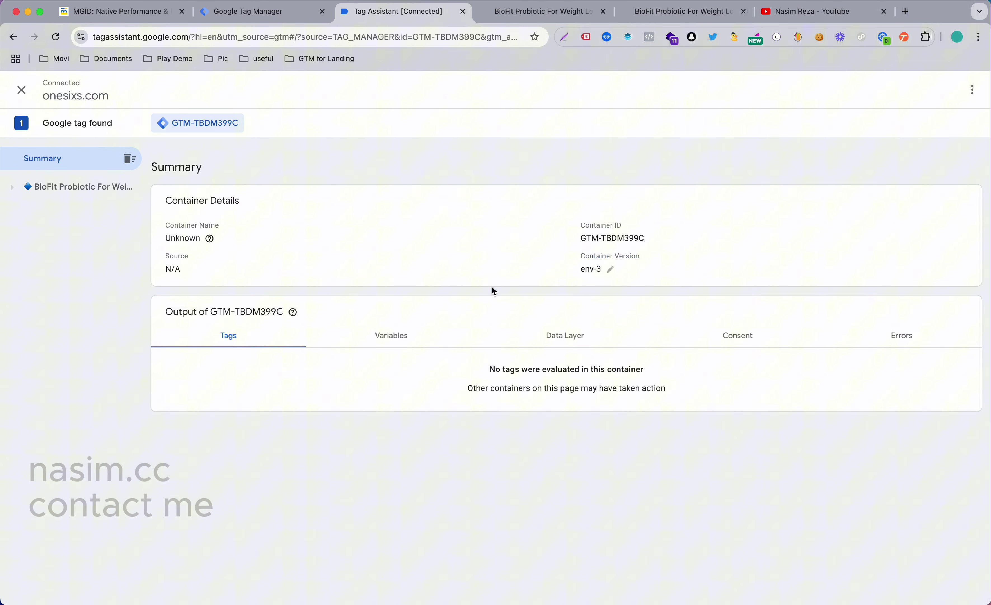
pyautogui.click(531, 11)
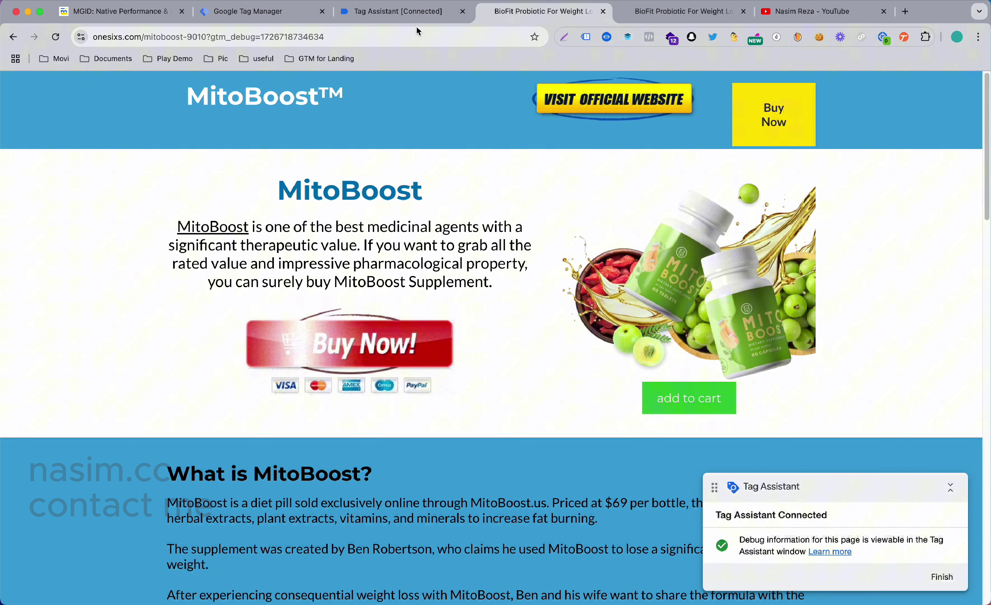
# Step: Check the Click event's Variables to confirm Click Text reads 'add to cart'
pyautogui.click(417, 18)
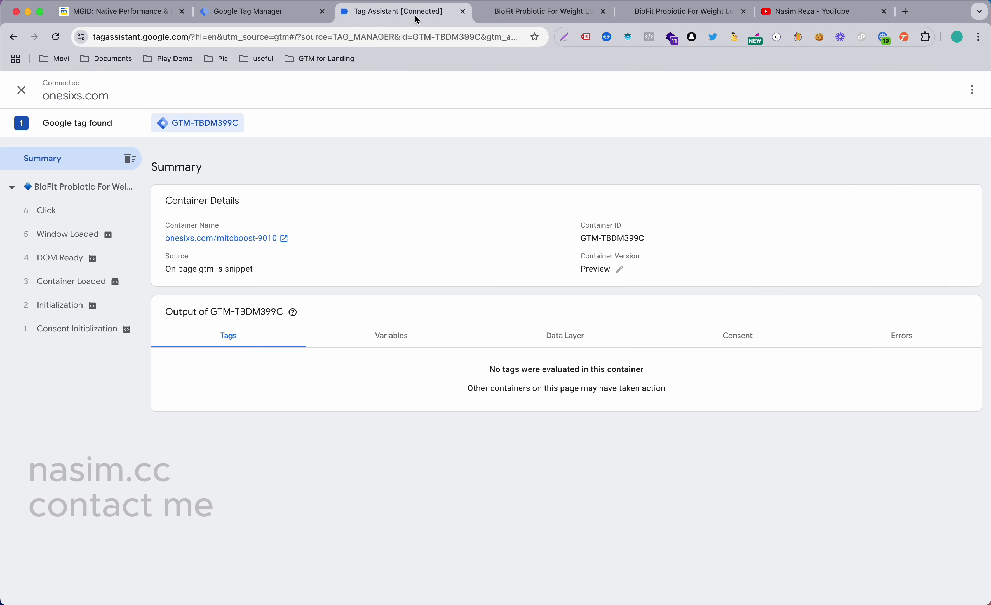
pyautogui.click(83, 219)
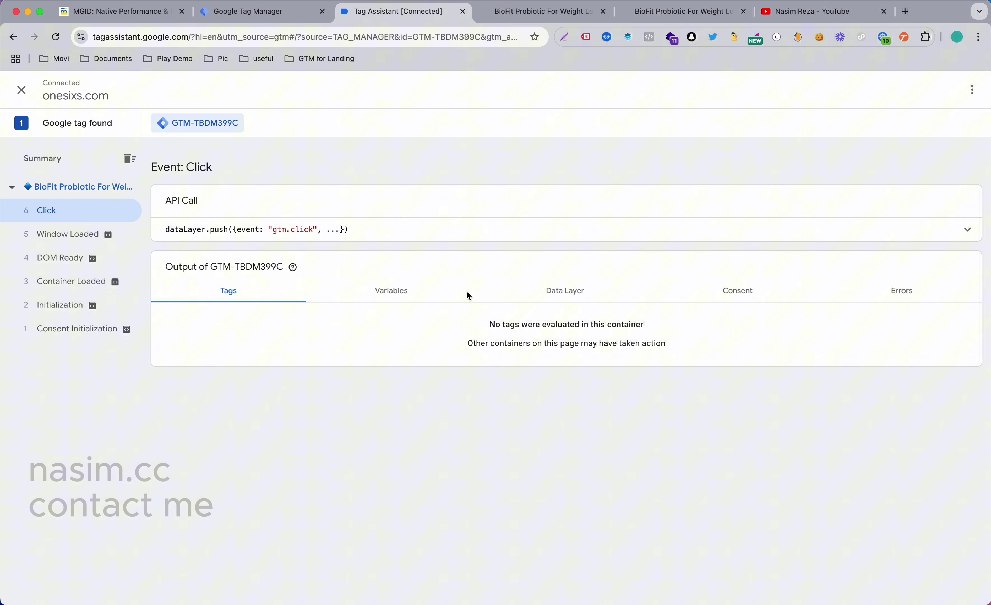
pyautogui.click(409, 289)
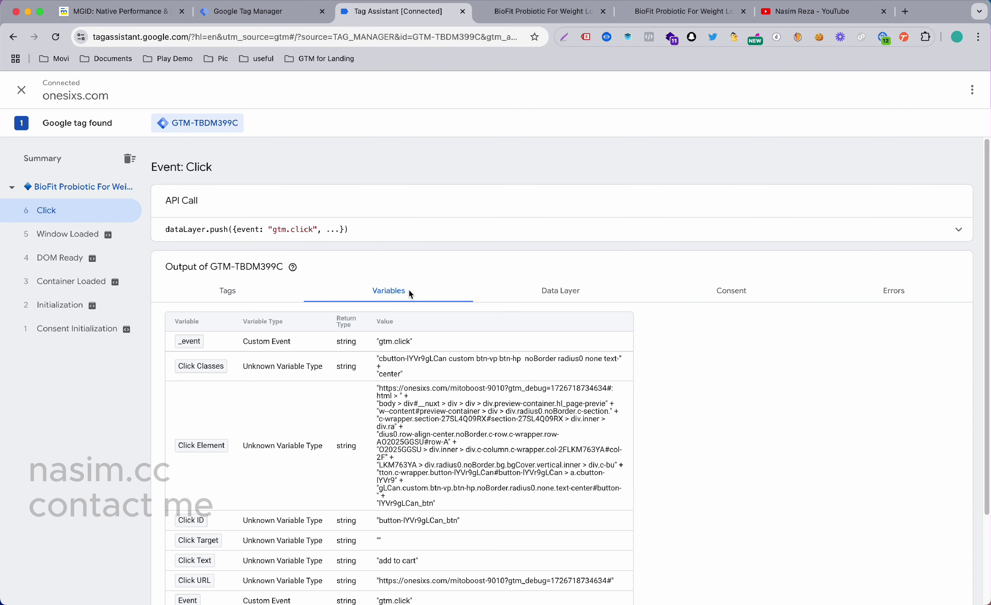
pyautogui.scroll(-3, 409, 327)
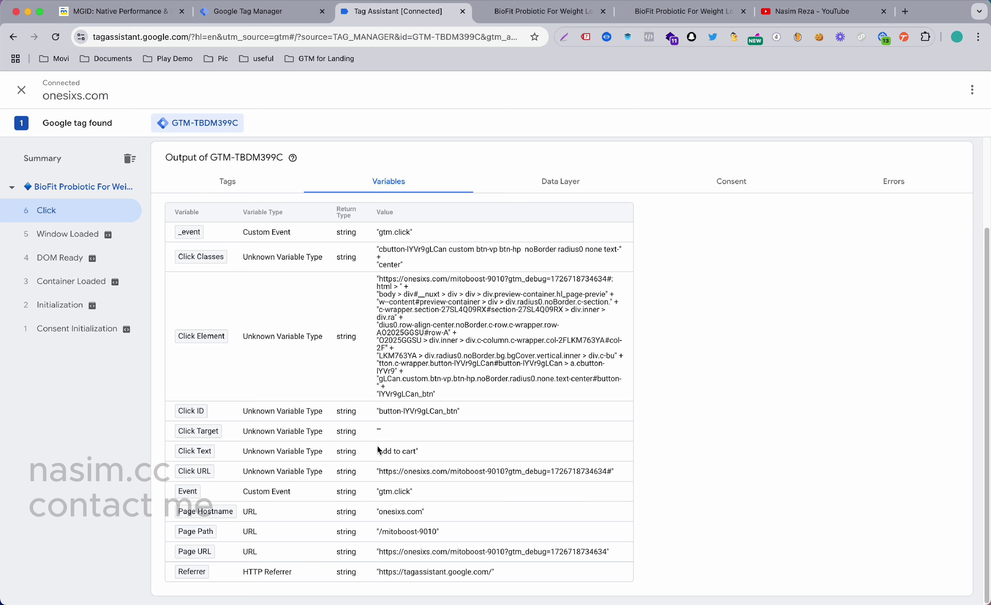
pyautogui.doubleClick(385, 452)
pyautogui.scroll(3, 378, 411)
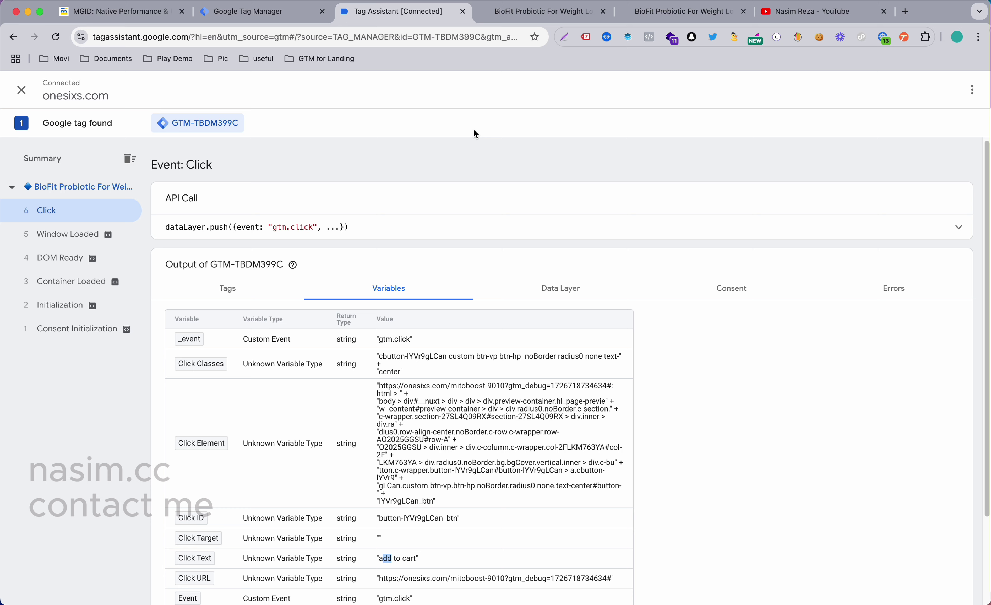
pyautogui.click(540, 13)
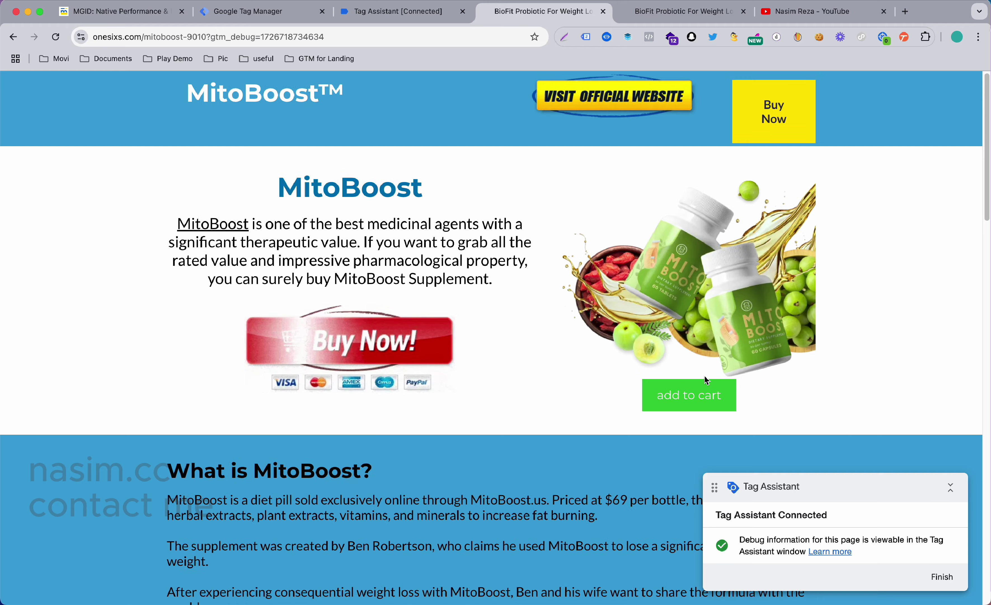
# Step: Bring up the Click event's recorded variables in Tag Assistant again
pyautogui.scroll(-3, 704, 376)
pyautogui.scroll(-8, 707, 380)
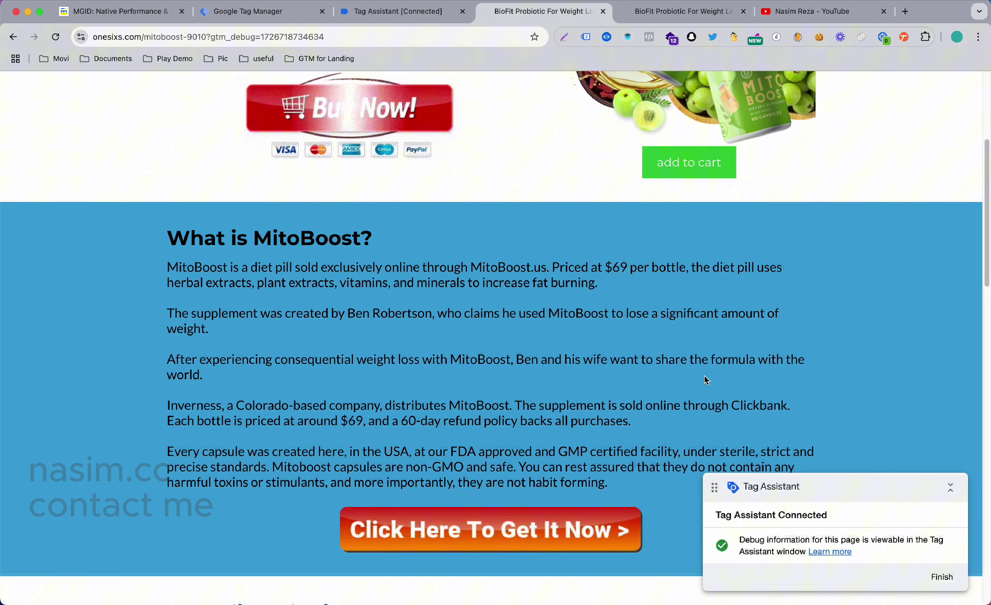
pyautogui.scroll(10, 707, 381)
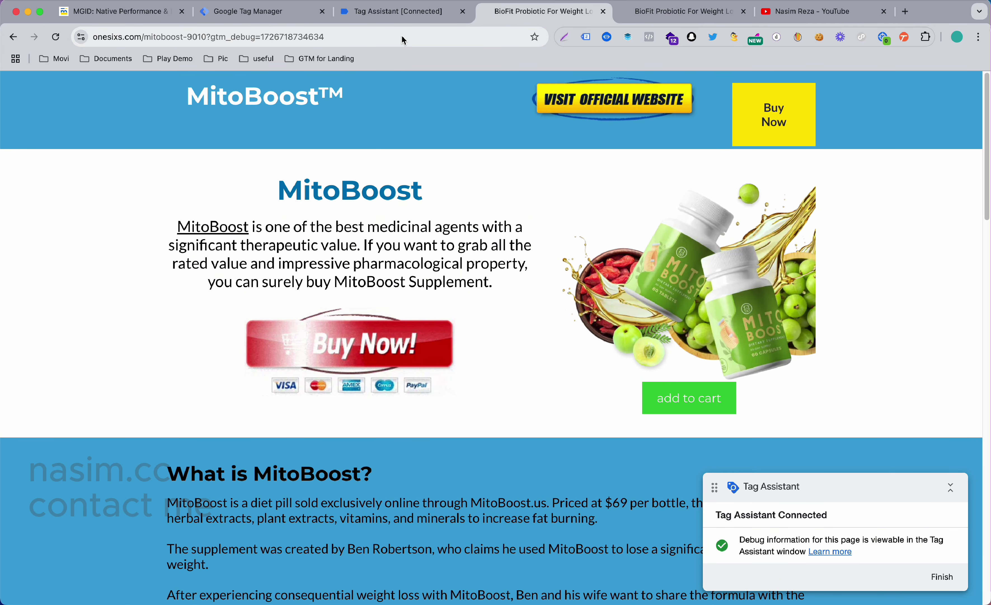
pyautogui.click(397, 13)
pyautogui.scroll(-3, 348, 421)
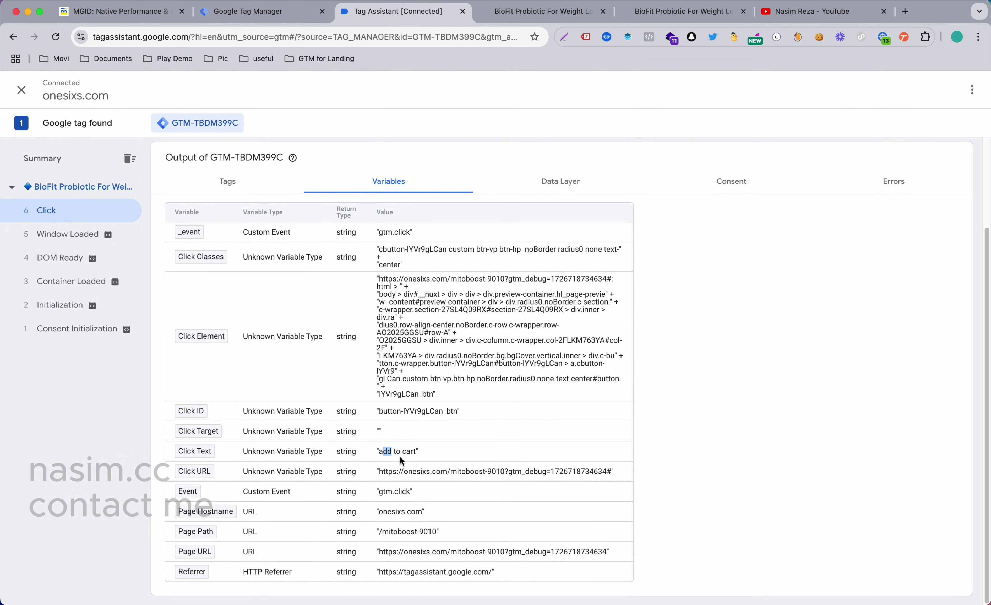
pyautogui.click(495, 12)
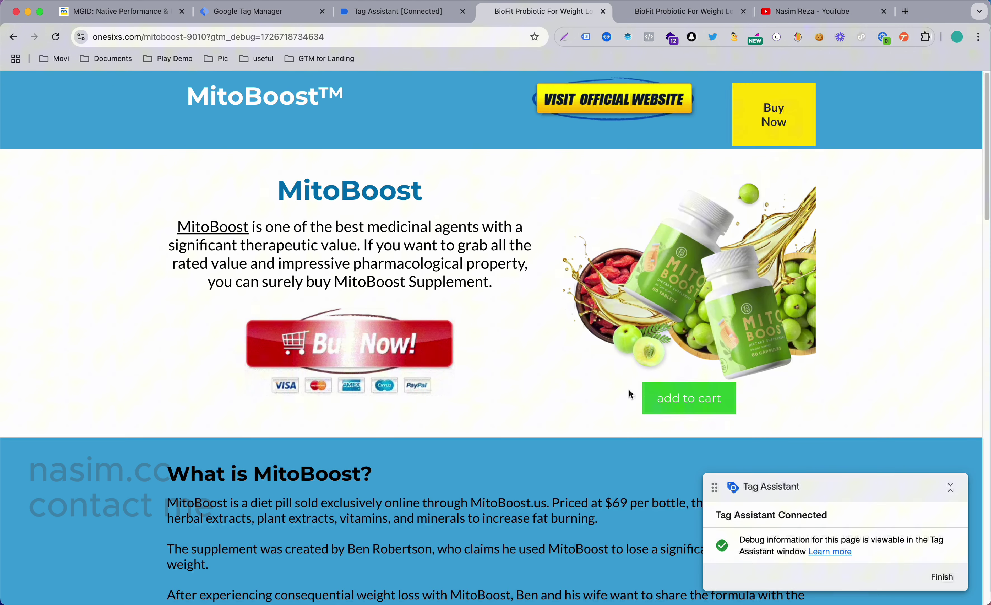
pyautogui.click(718, 415)
pyautogui.click(387, 12)
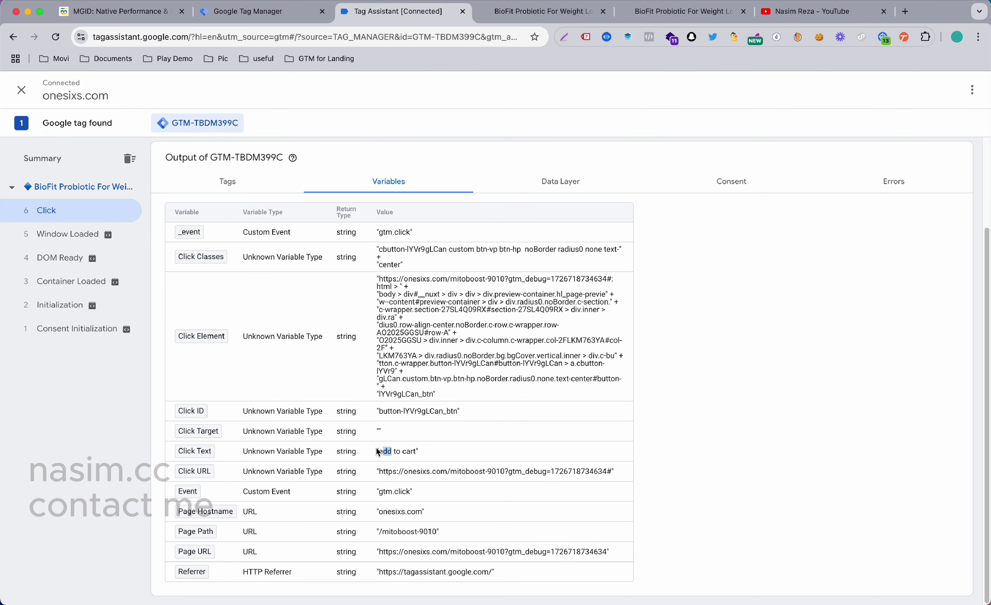
# Step: Select and copy the Click Text value 'add to cart'
pyautogui.moveTo(381, 457); pyautogui.dragTo(417, 453)
pyautogui.rightClick(416, 454)
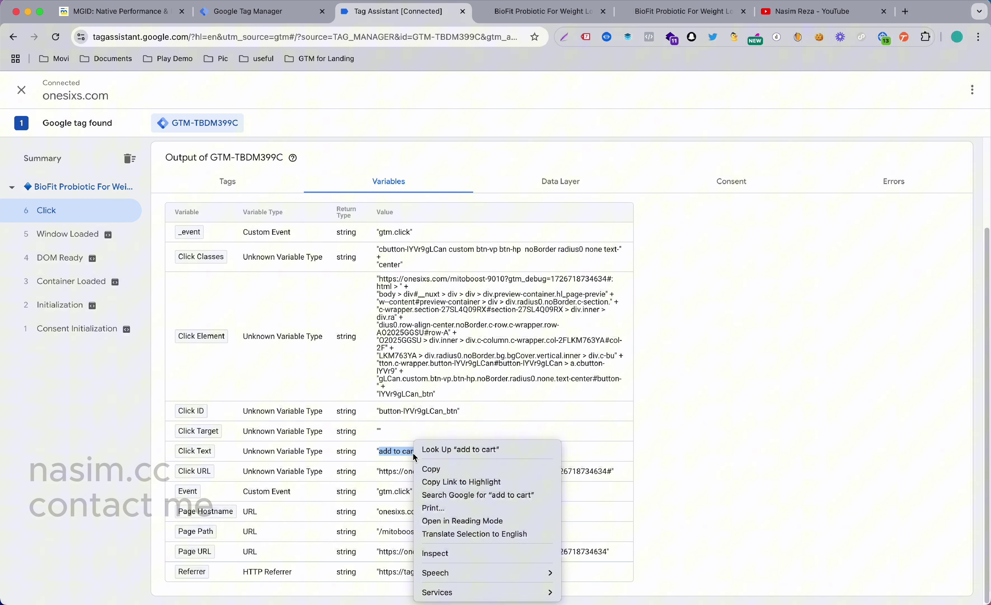
pyautogui.click(435, 467)
# Step: Make the All Elements trigger fire on Some Clicks where Click Text contains 'add to cart'
pyautogui.click(260, 12)
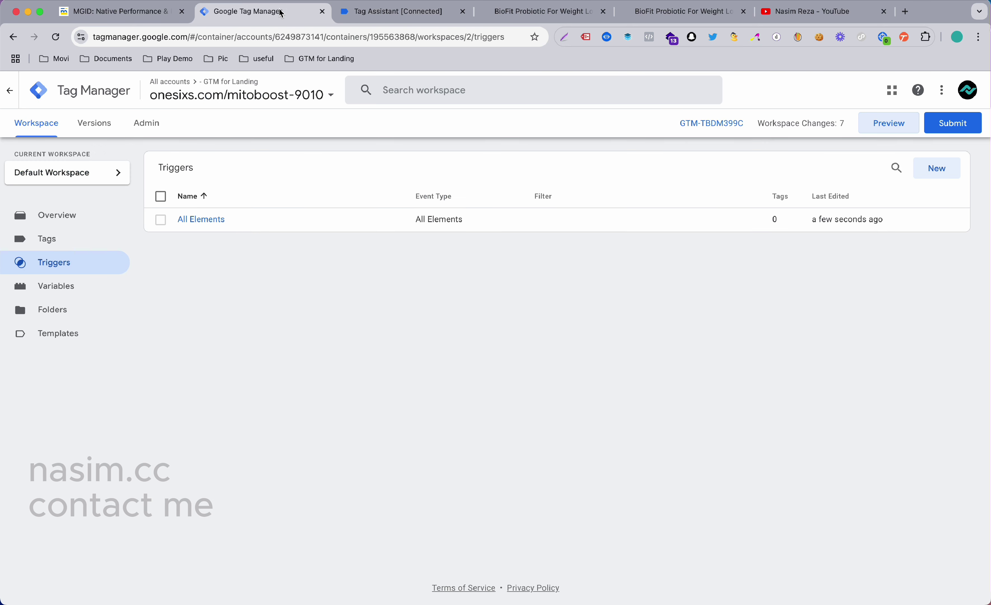
pyautogui.click(198, 221)
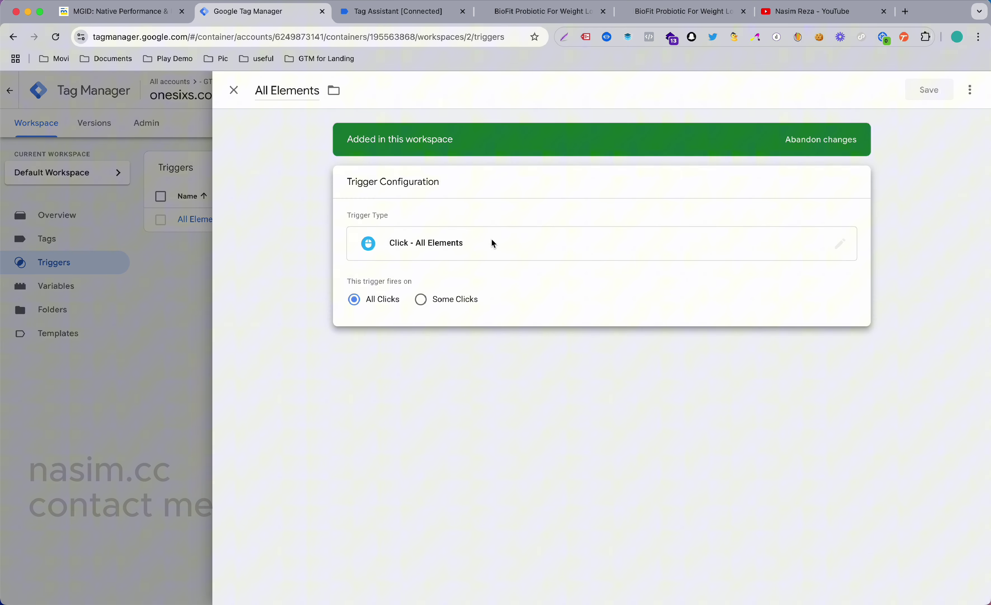
pyautogui.click(449, 301)
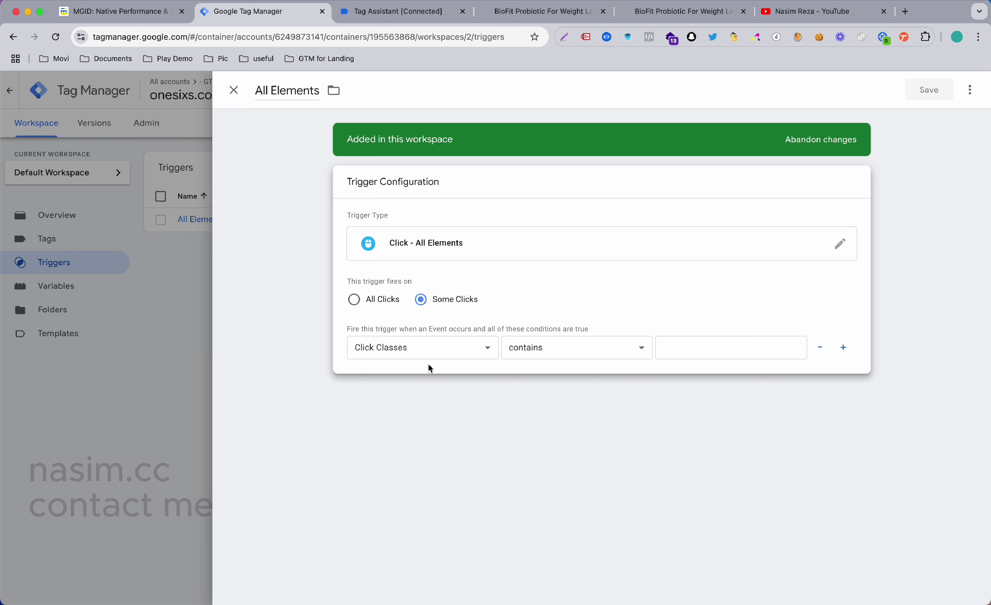
pyautogui.click(438, 353)
pyautogui.press('Escape')
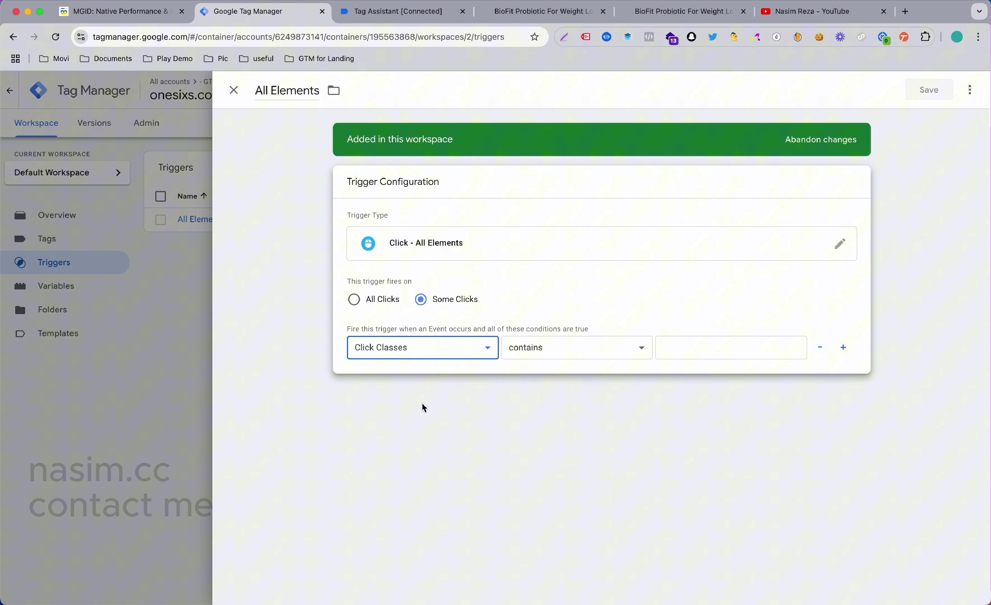
pyautogui.click(672, 351)
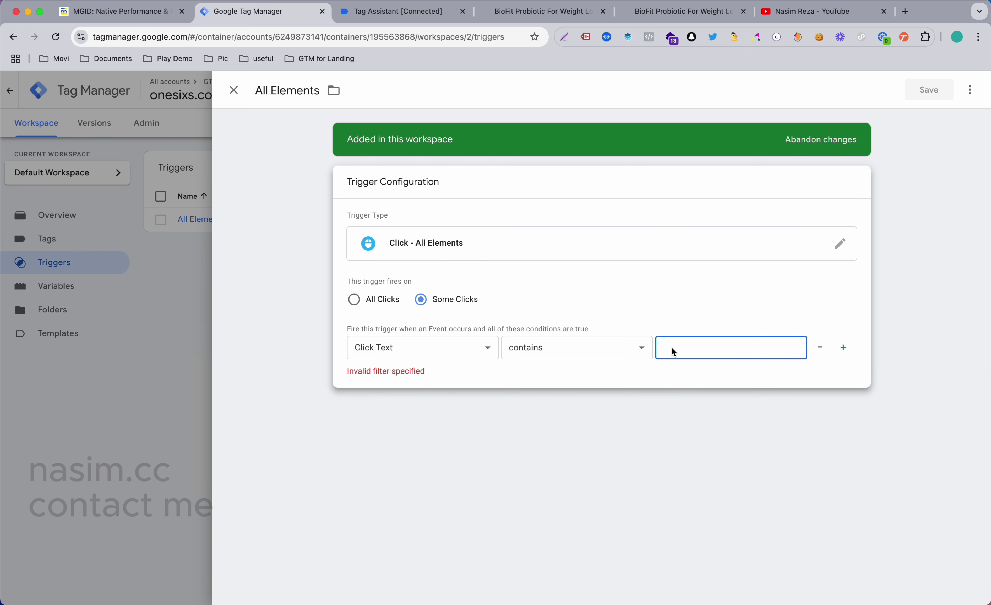
pyautogui.press('super+v')
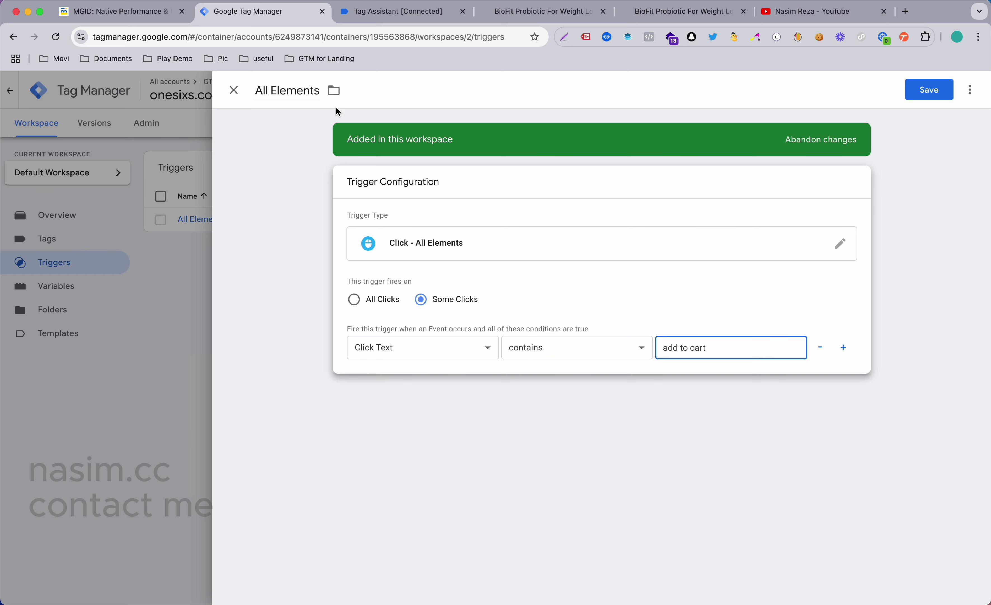
# Step: Rename the trigger to 'Add to cart button click' and save it
pyautogui.click(283, 91)
pyautogui.write('A')
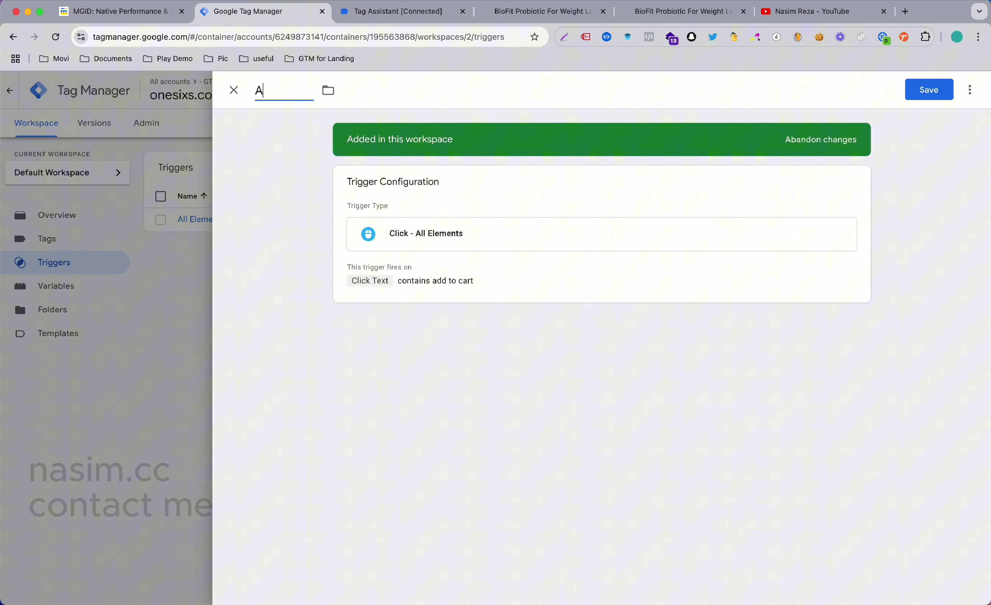
pyautogui.write('dd to cart butto')
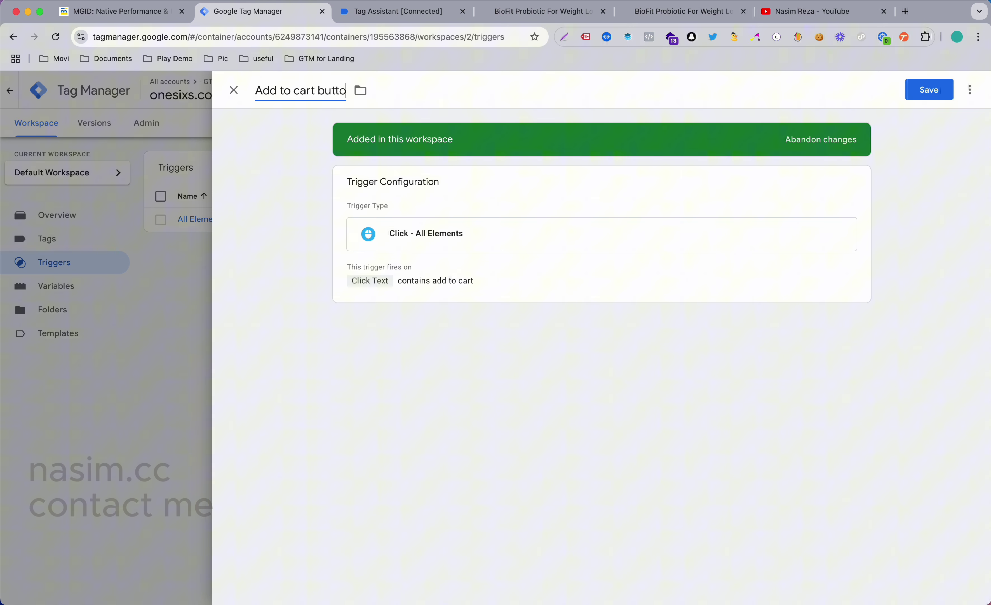
pyautogui.write('n click')
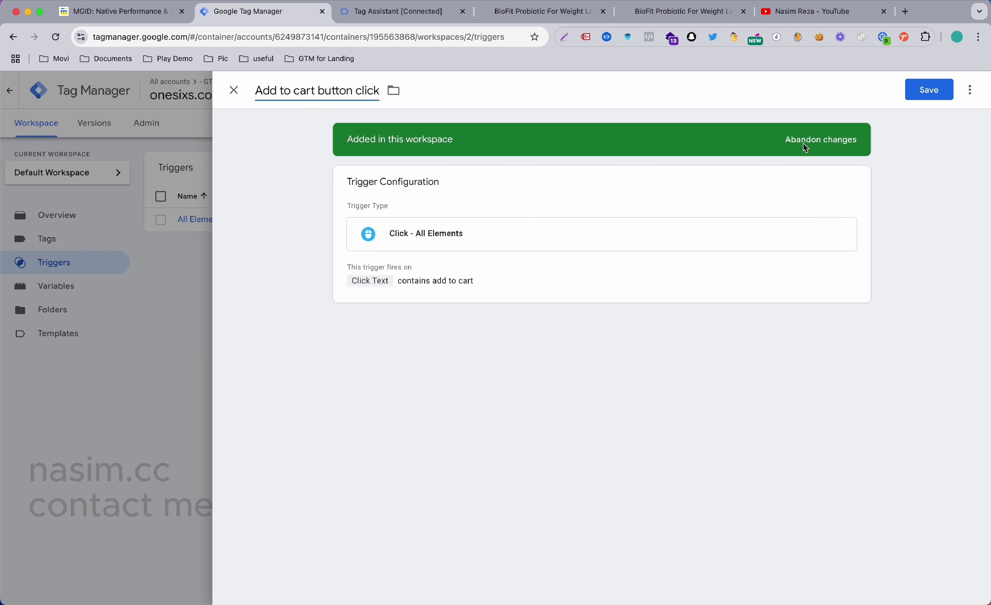
pyautogui.click(921, 90)
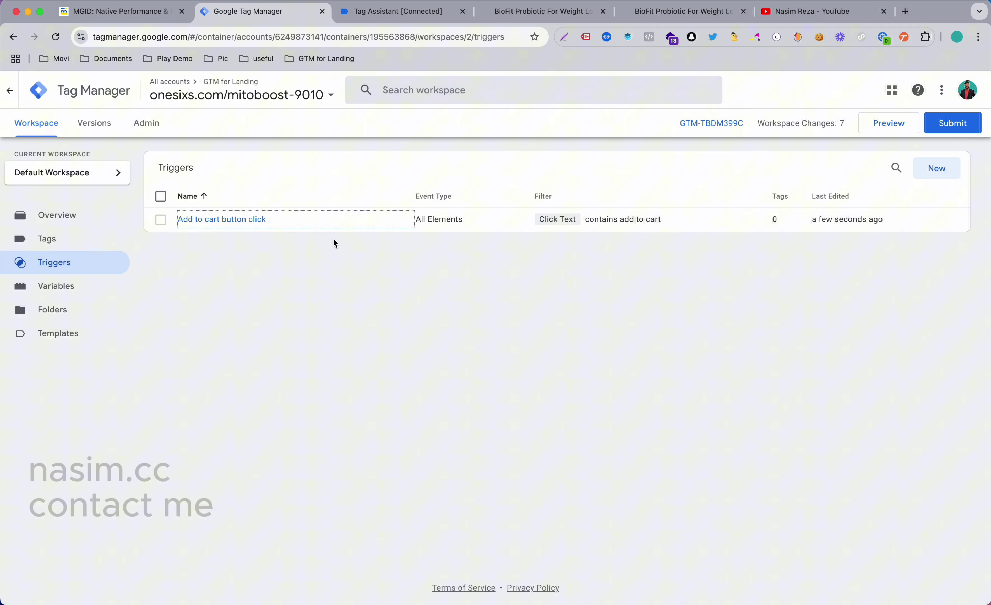
# Step: Browse the available tag types for a new tag, then discard it, leaving the Tags list empty
pyautogui.click(59, 248)
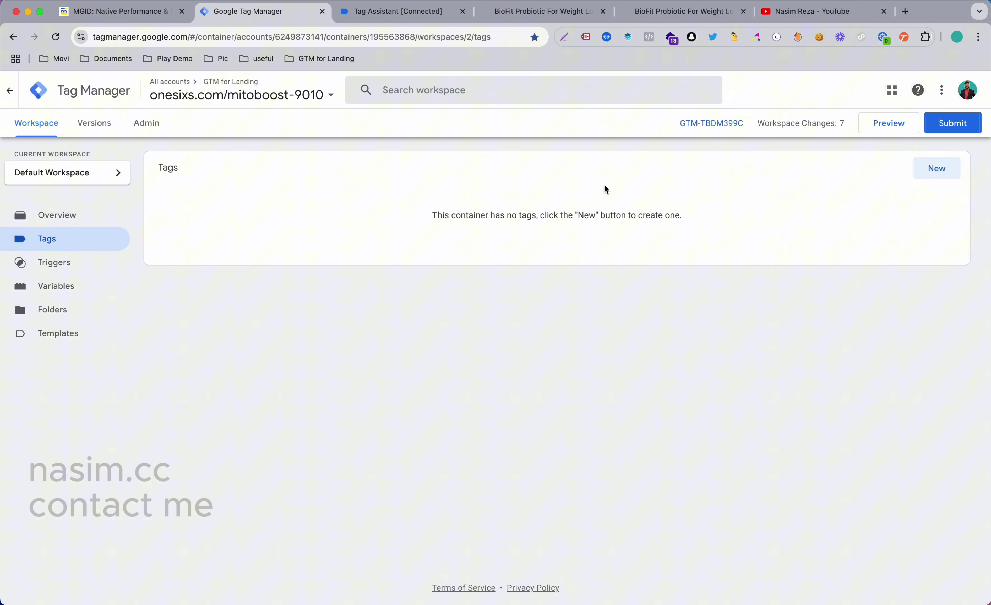
pyautogui.click(937, 167)
pyautogui.click(693, 215)
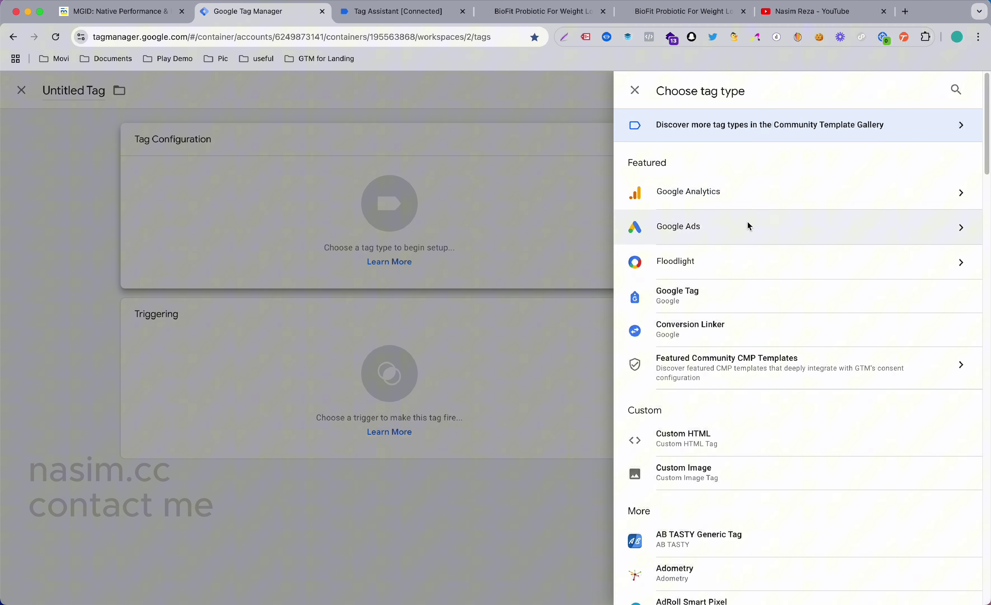
pyautogui.scroll(-5, 737, 351)
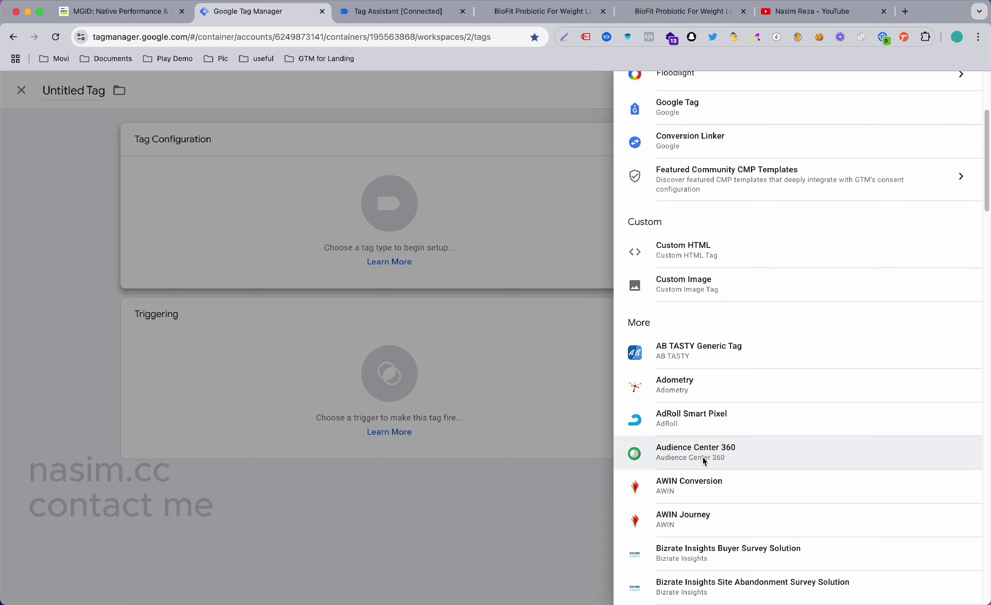
pyautogui.scroll(-6, 720, 459)
pyautogui.scroll(-15, 715, 553)
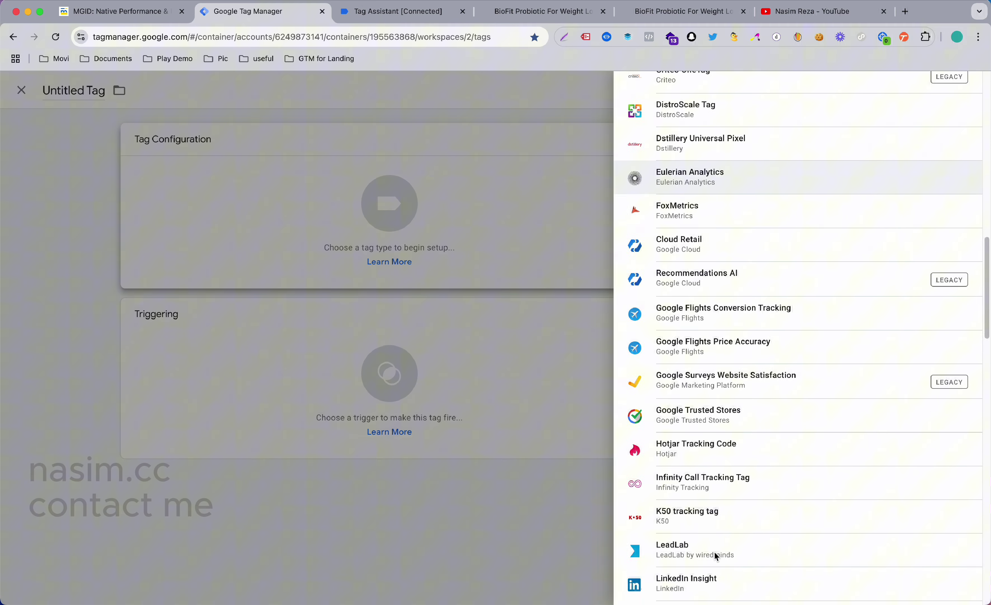
pyautogui.scroll(-17, 714, 552)
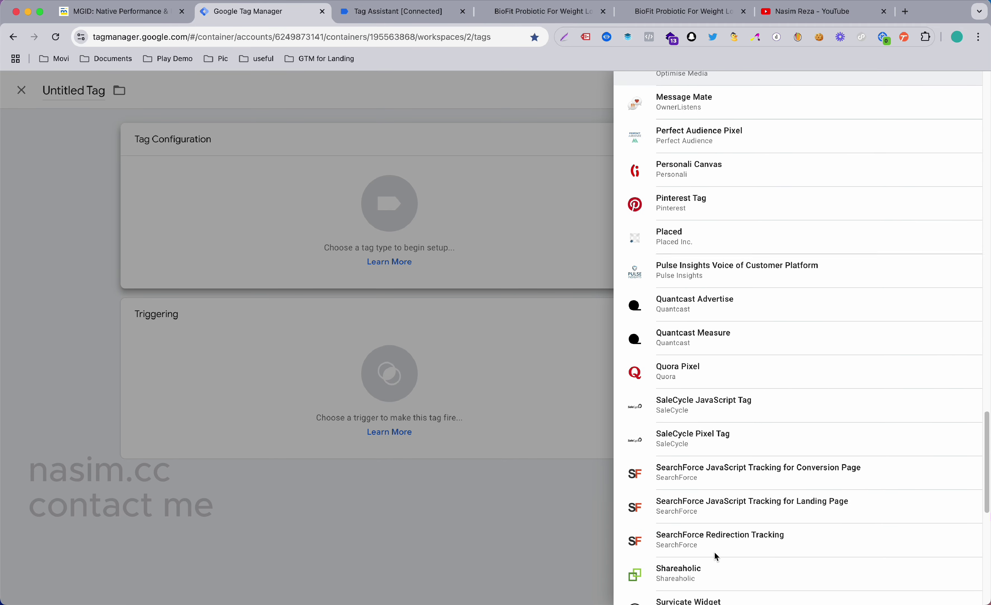
pyautogui.click(324, 416)
pyautogui.click(183, 289)
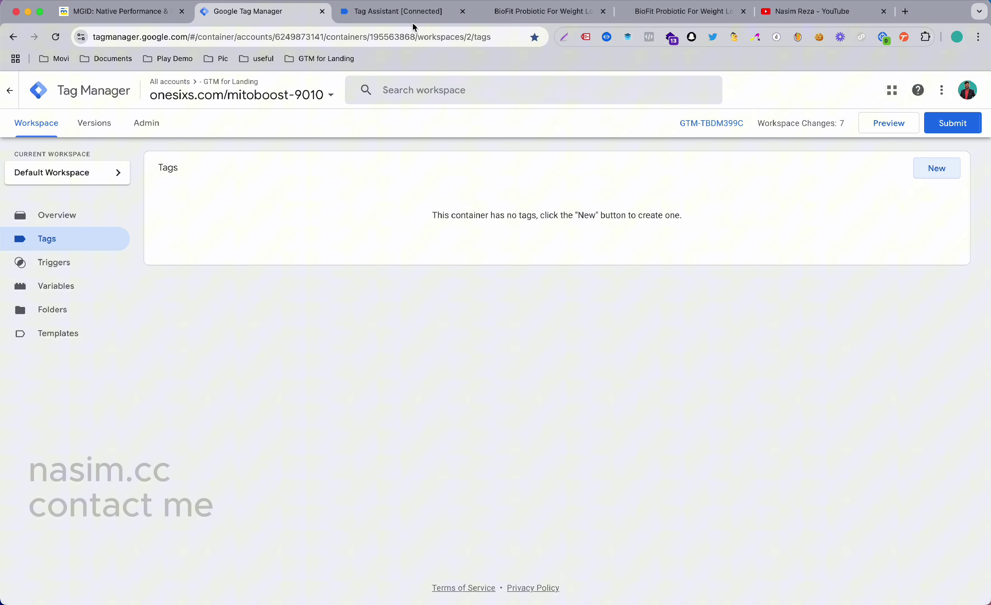
# Step: Recheck the Click event's 'add to cart' Click Text and the debug landing page, then go to YouTube
pyautogui.click(391, 18)
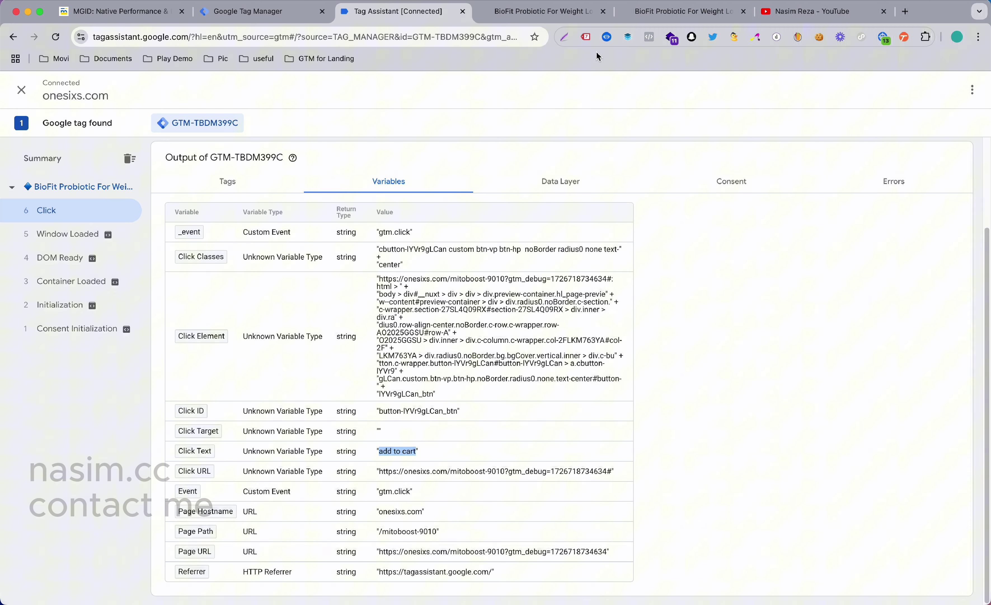
pyautogui.click(659, 13)
pyautogui.click(542, 12)
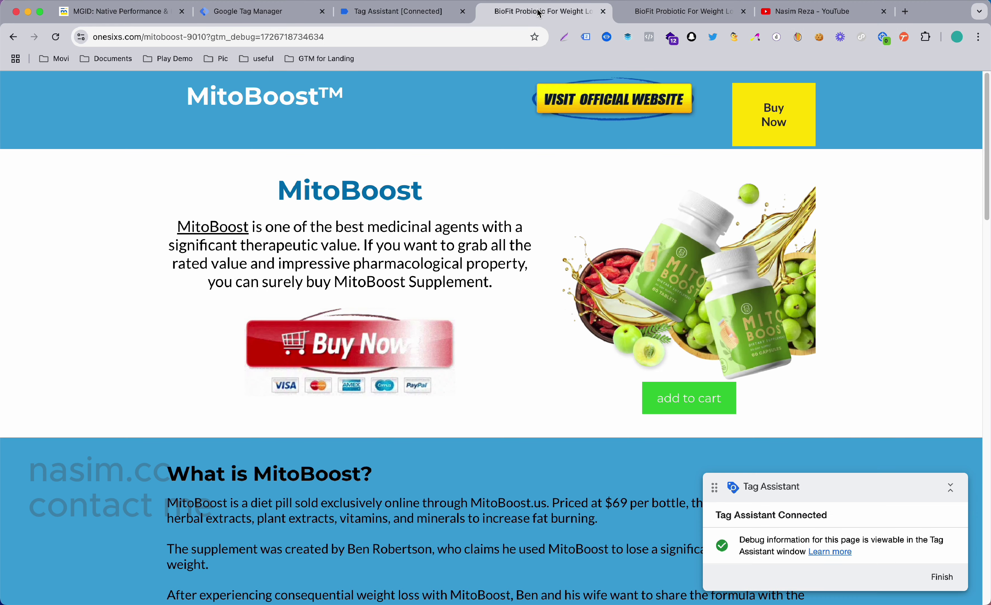
pyautogui.click(402, 19)
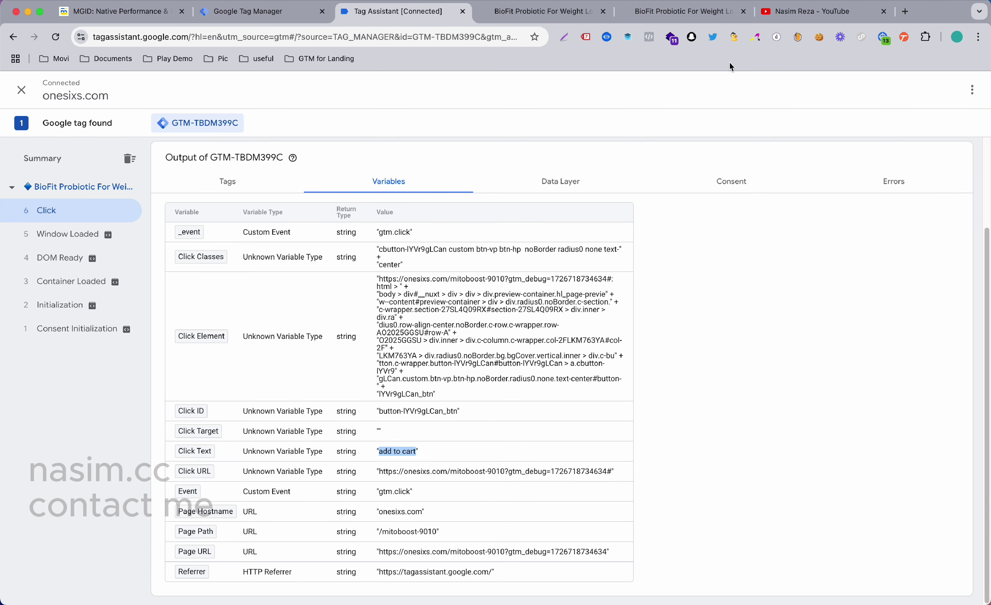
pyautogui.click(810, 11)
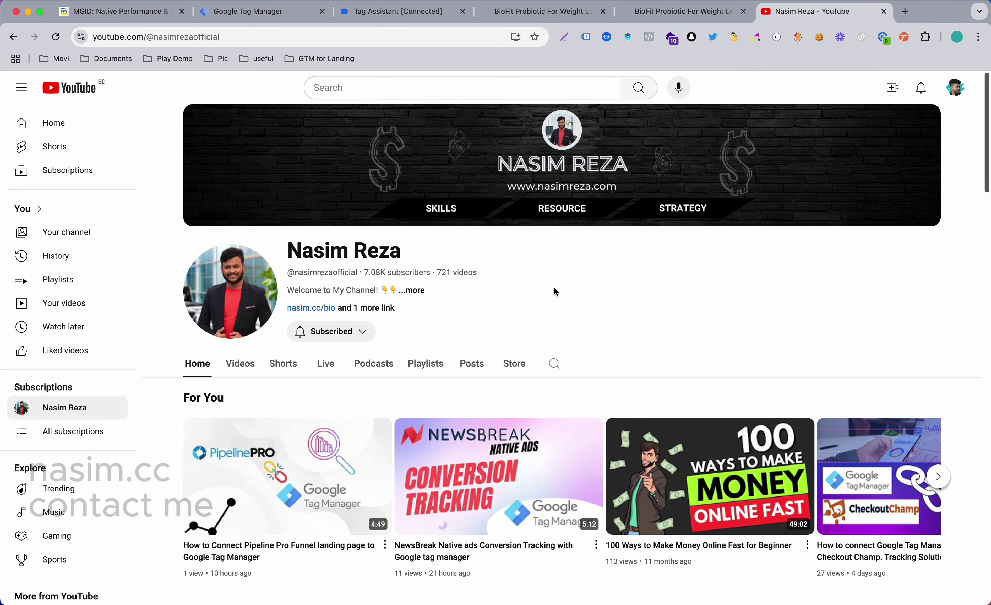
pyautogui.scroll(-12, 554, 288)
pyautogui.scroll(-10, 555, 291)
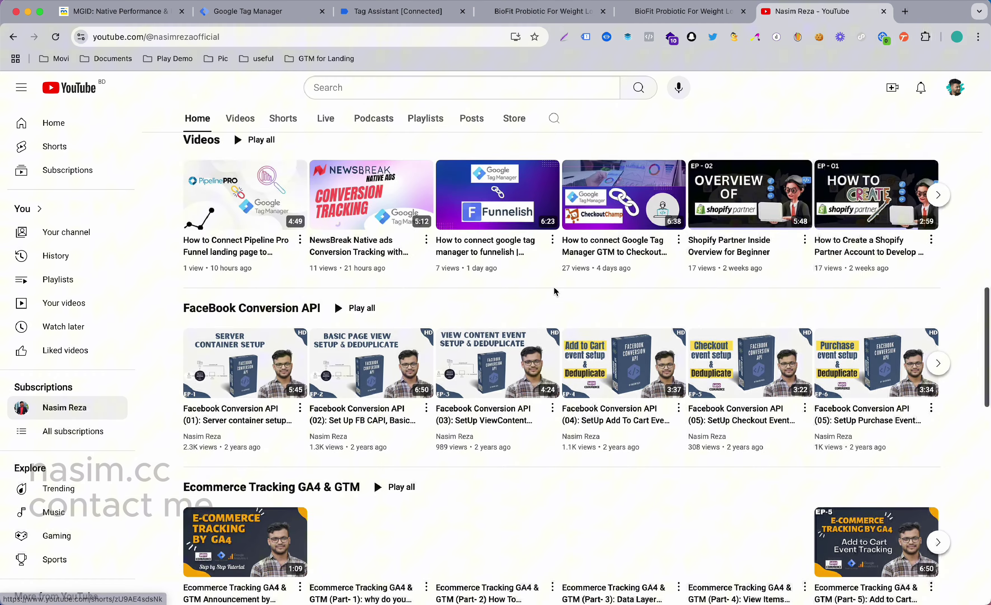
pyautogui.scroll(20, 554, 292)
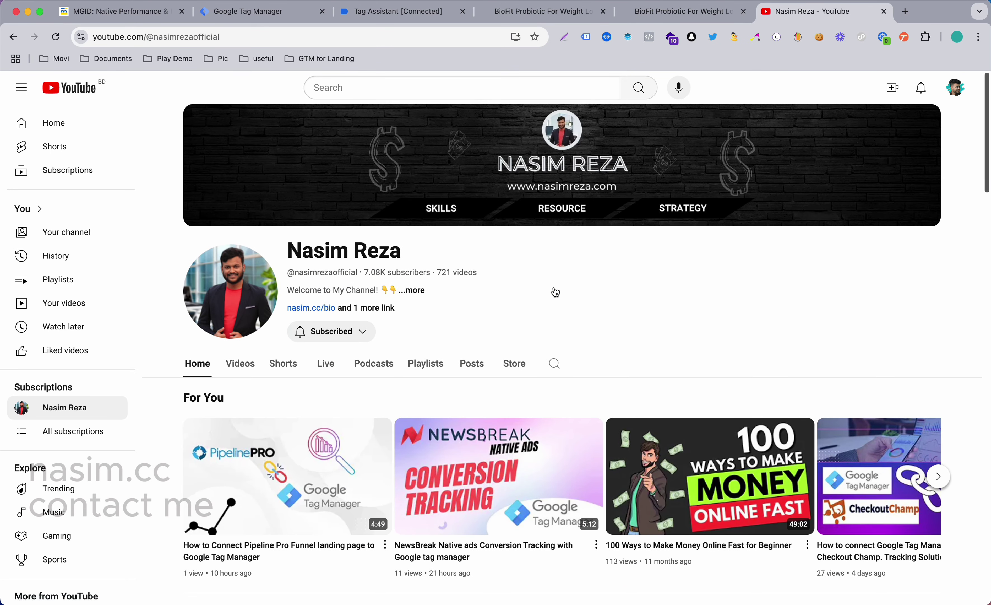